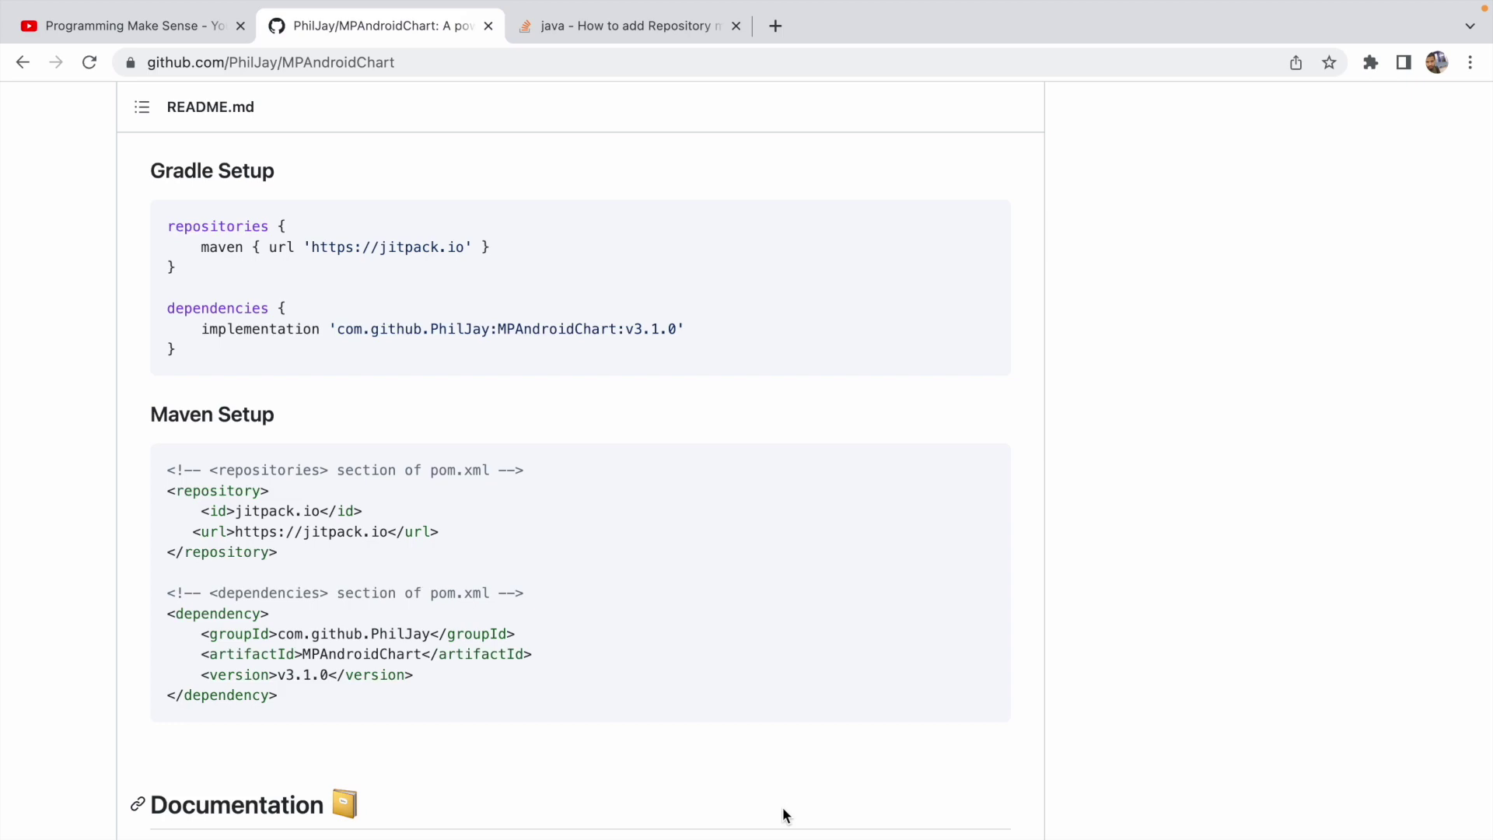
Step: Leave the MPAndroidChart Gradle setup README and switch desktops to the CallHammer project in Android Studio
key(ctrl+Left)
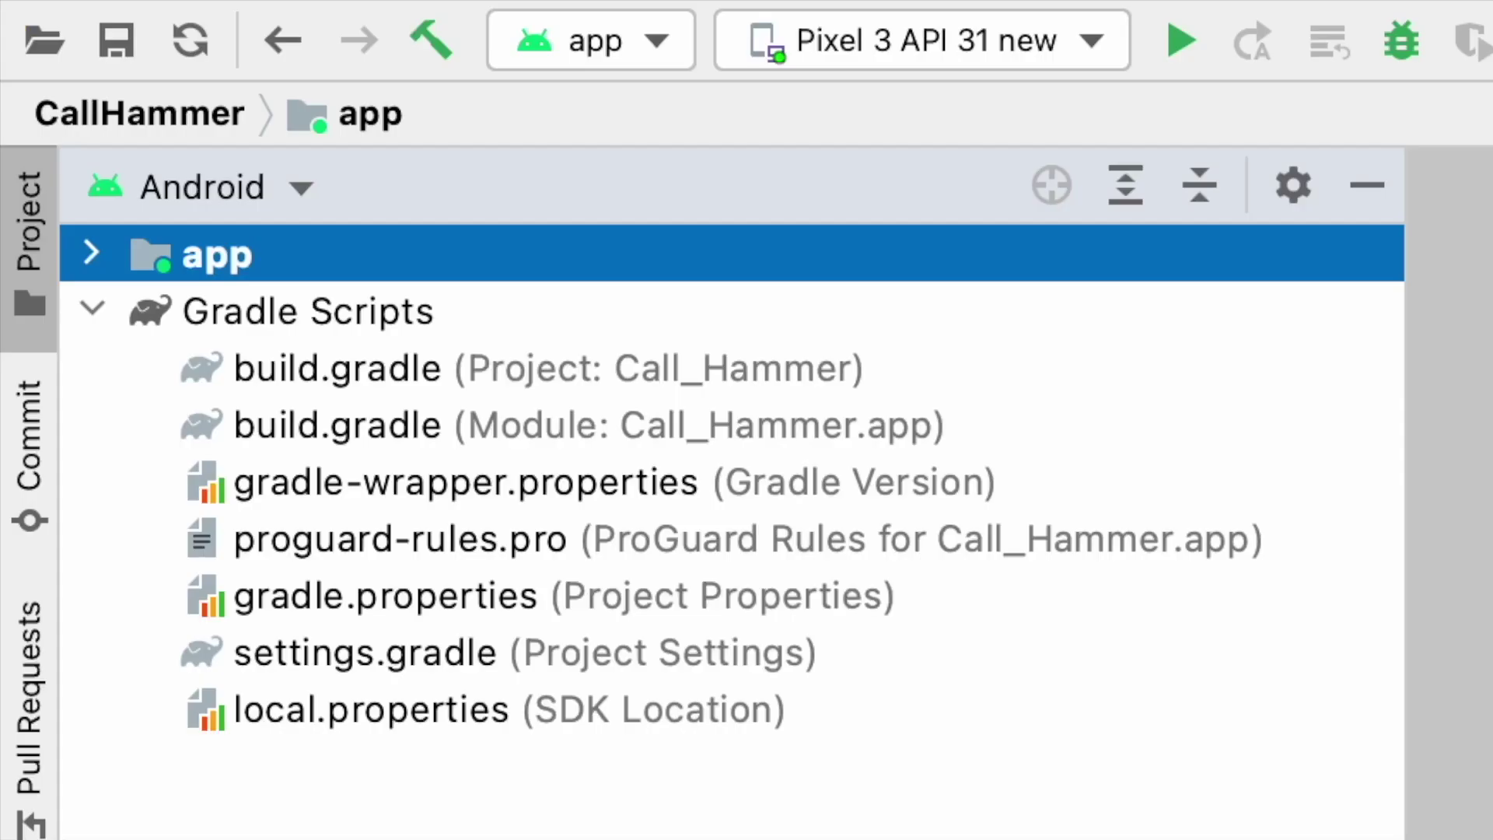
Step: Expand Gradle Scripts and look over the project-level and module-level build.gradle files
click(399, 311)
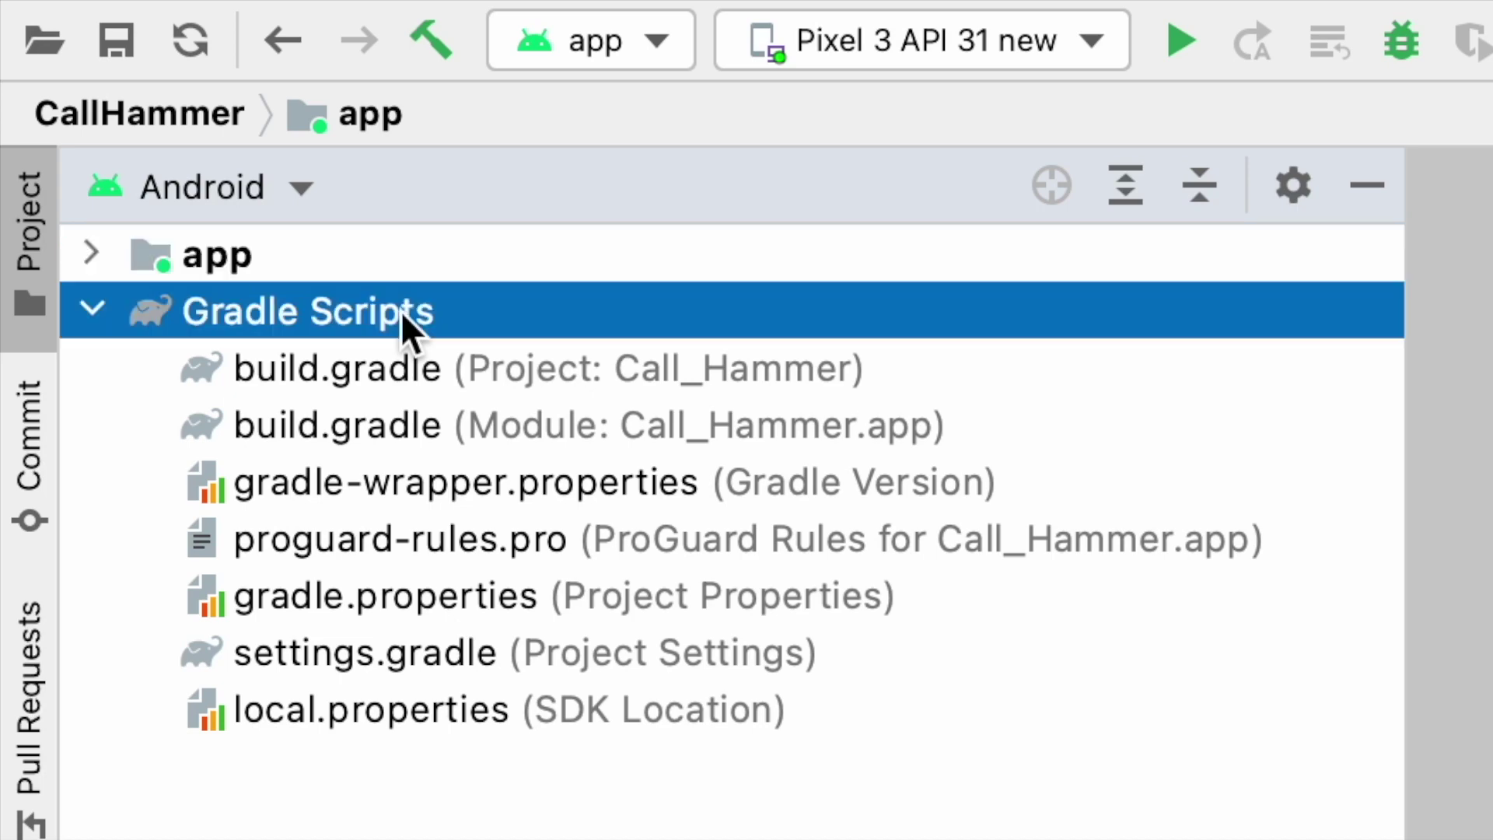
click(447, 363)
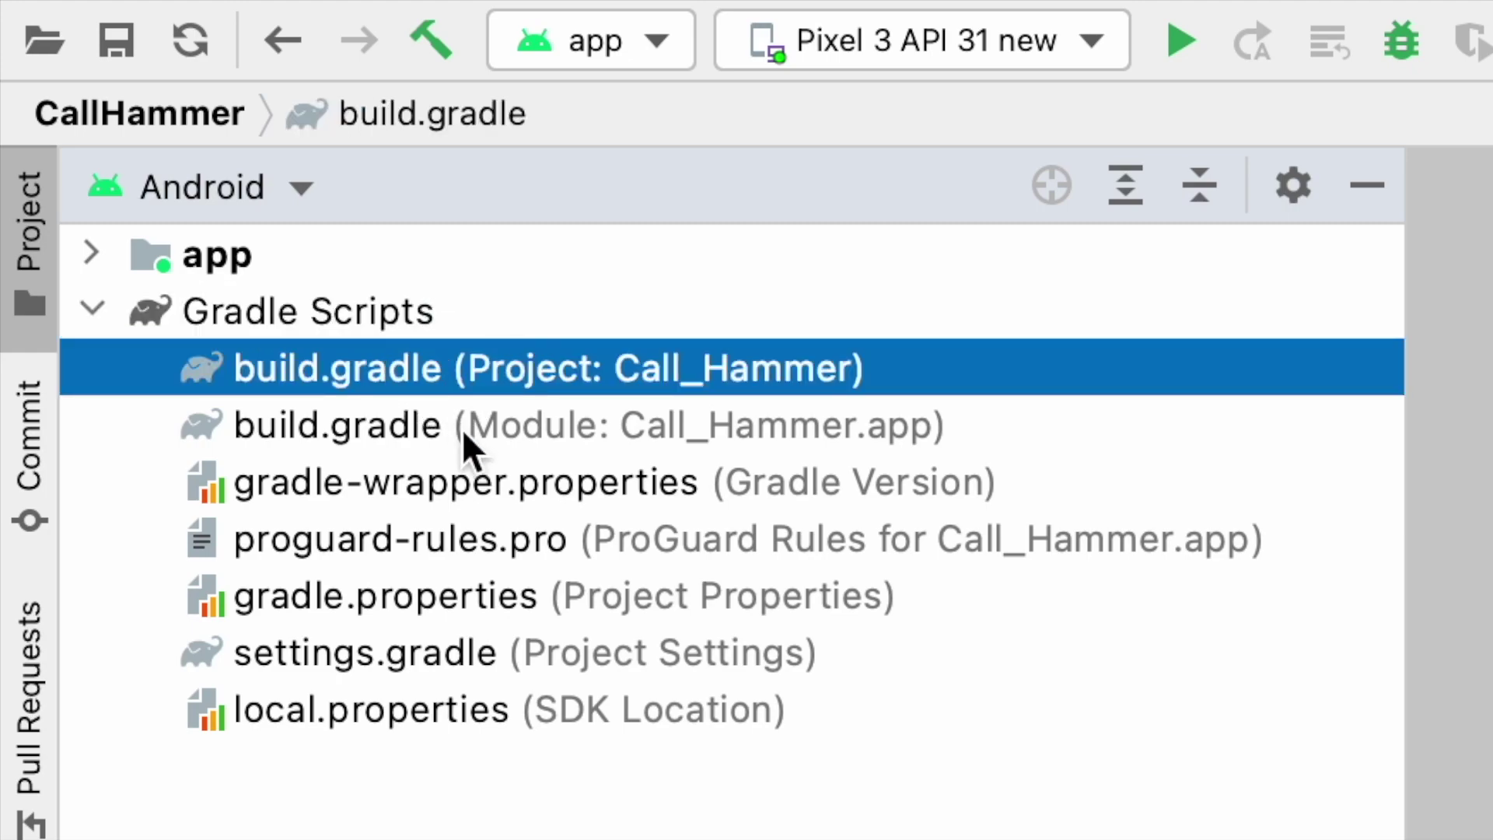
click(462, 427)
Step: Copy the maven jitpack repository line from the README and return to the module build.gradle
key(ctrl+Right)
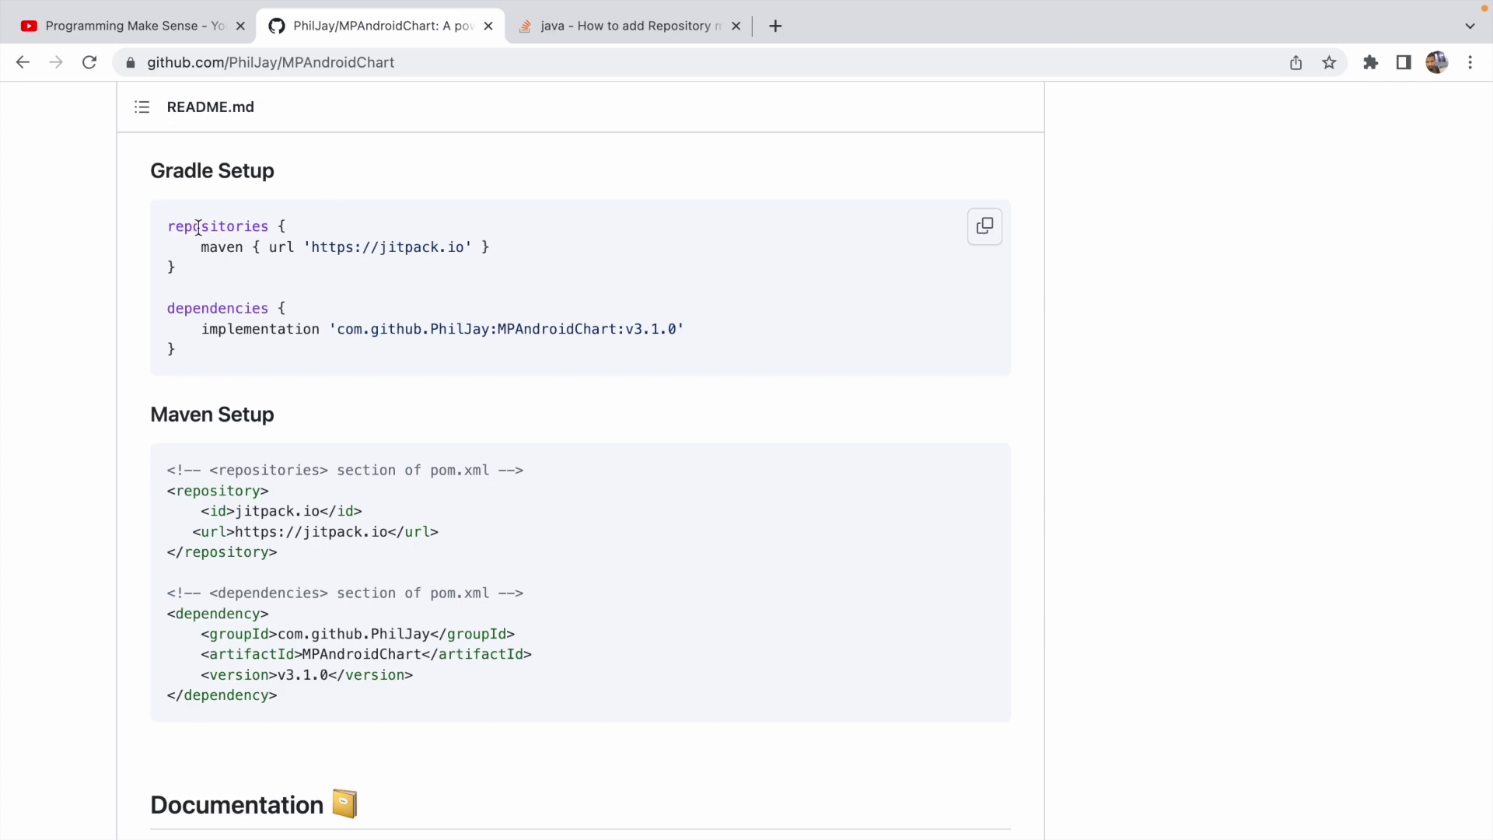
drag(201, 251, 558, 264)
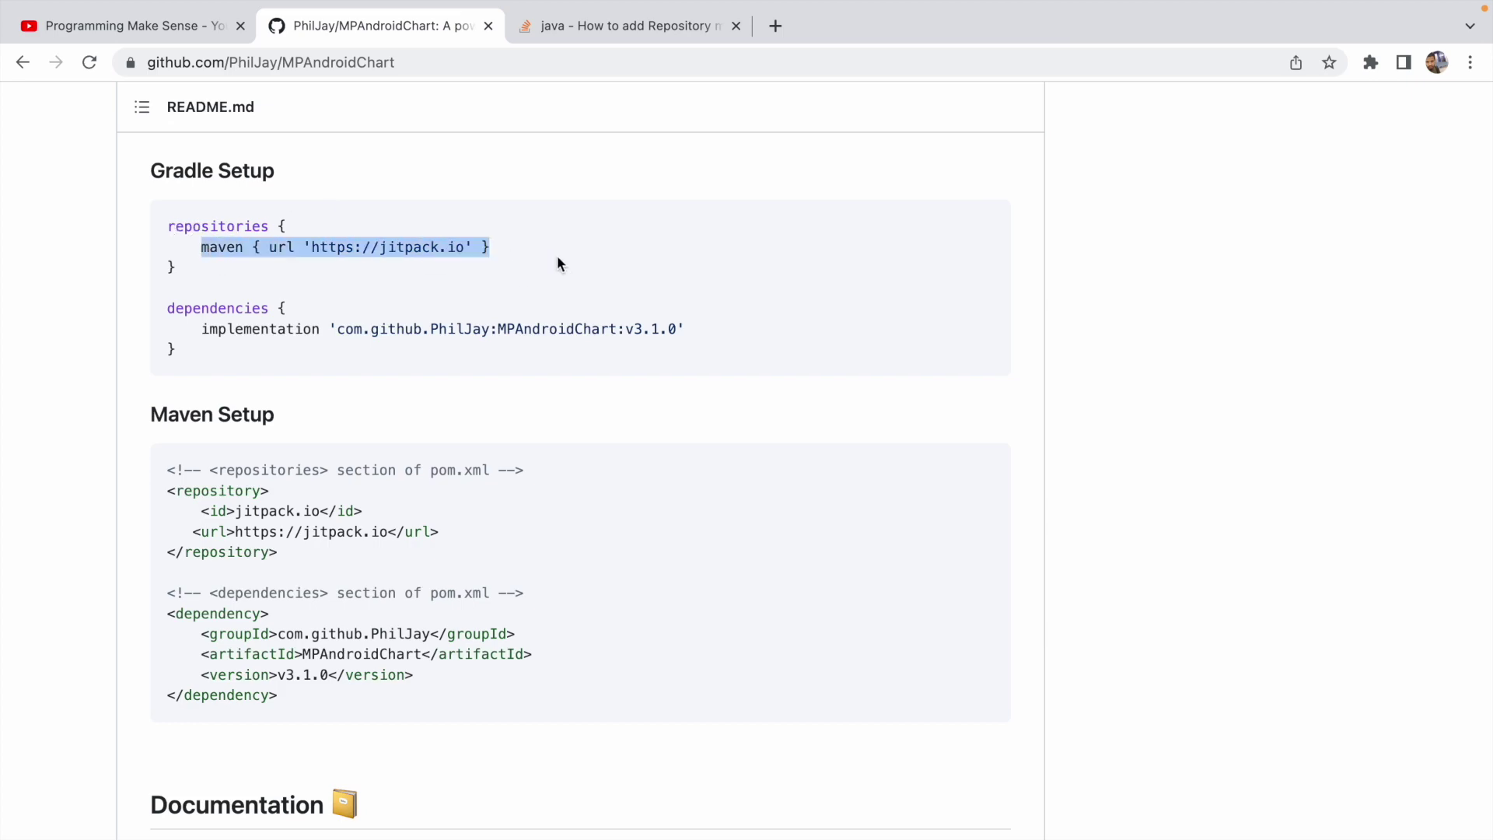
key(ctrl+Left)
click(242, 157)
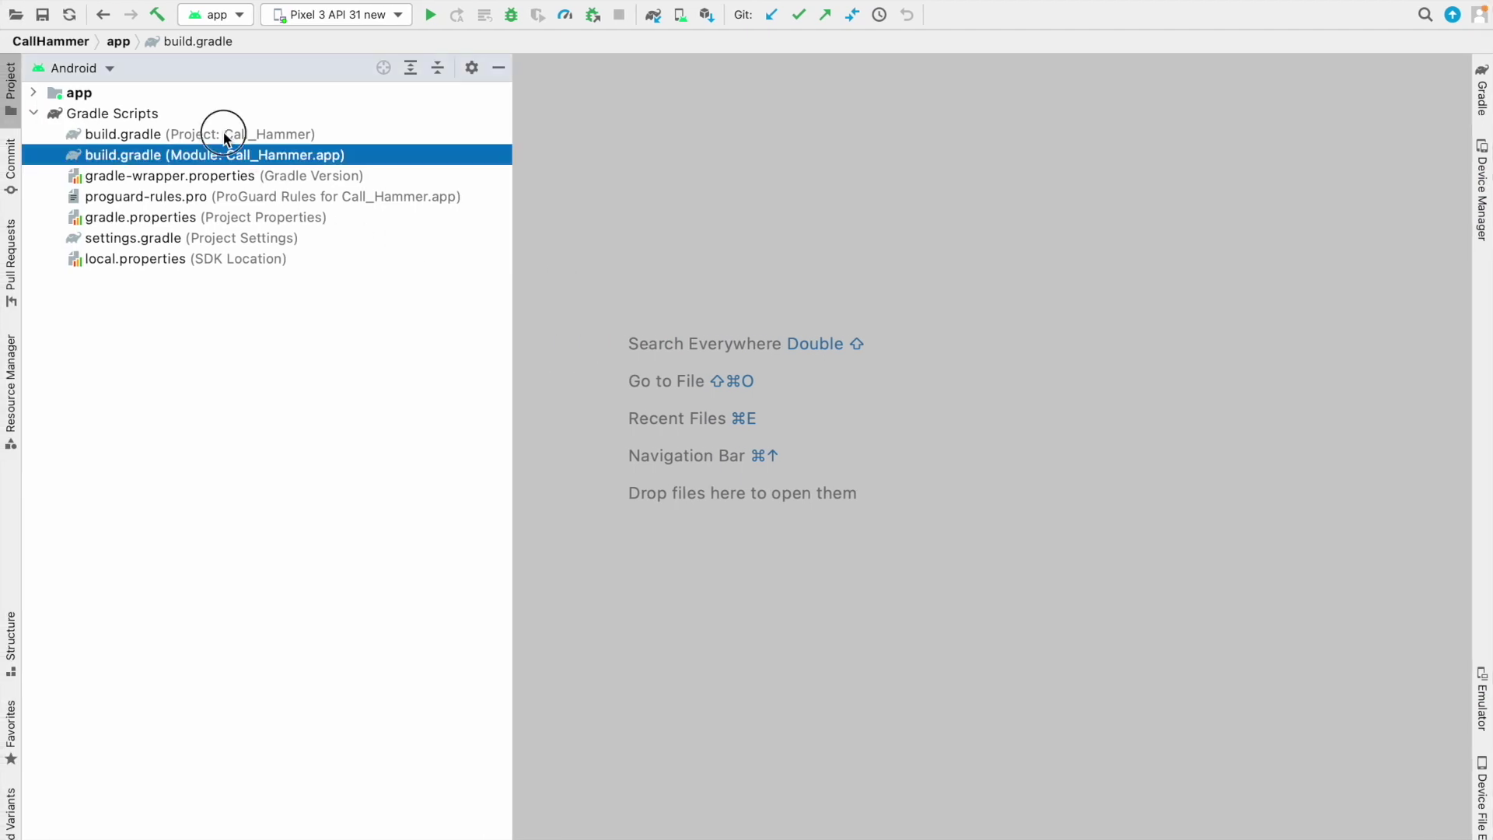
Step: Add a new line after mavenCentral() in build.gradle (Project), then select the README's MPAndroidChart implementation line
click(227, 137)
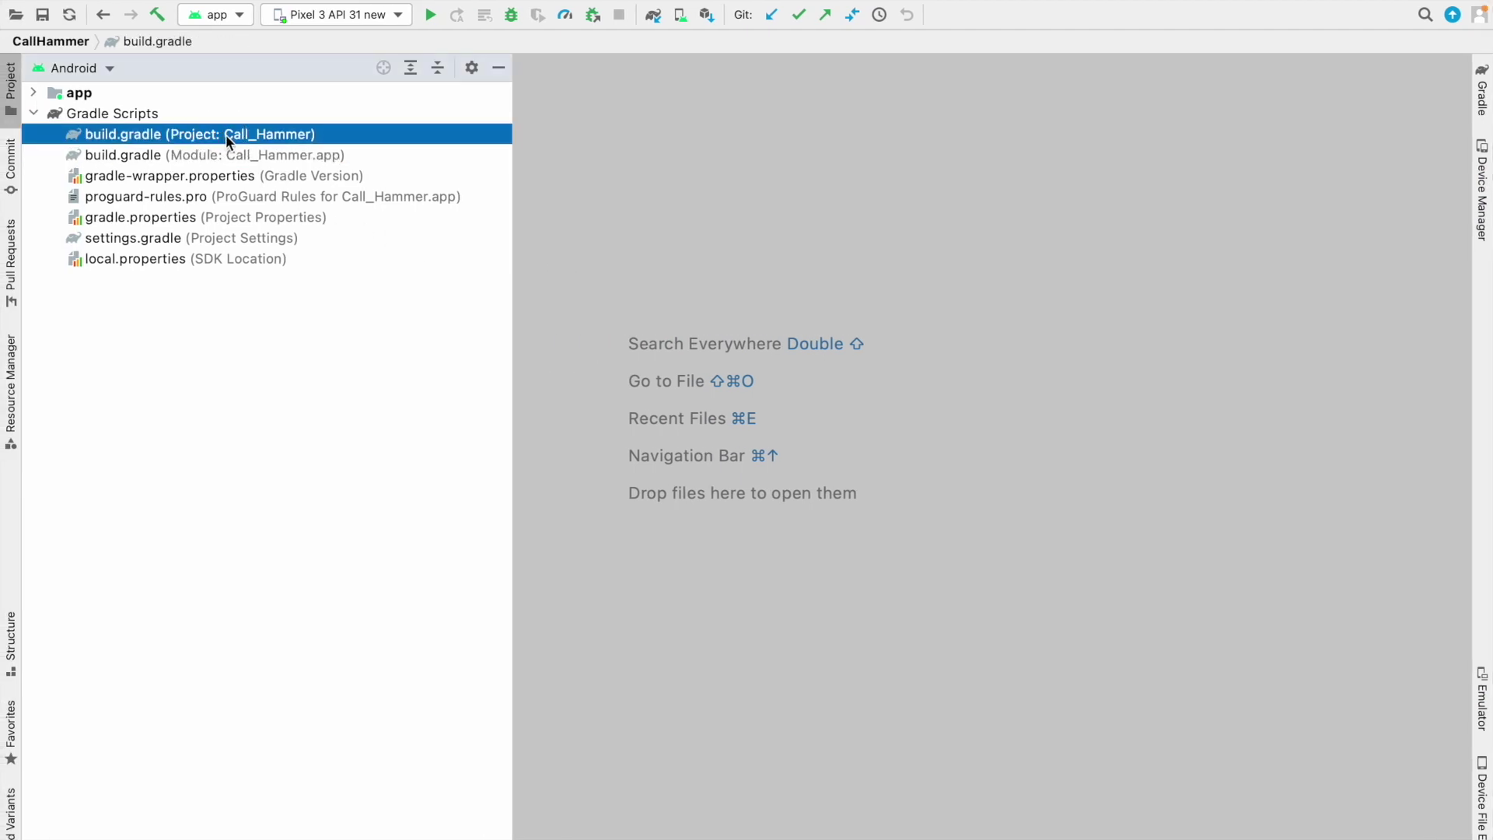
double_click(226, 135)
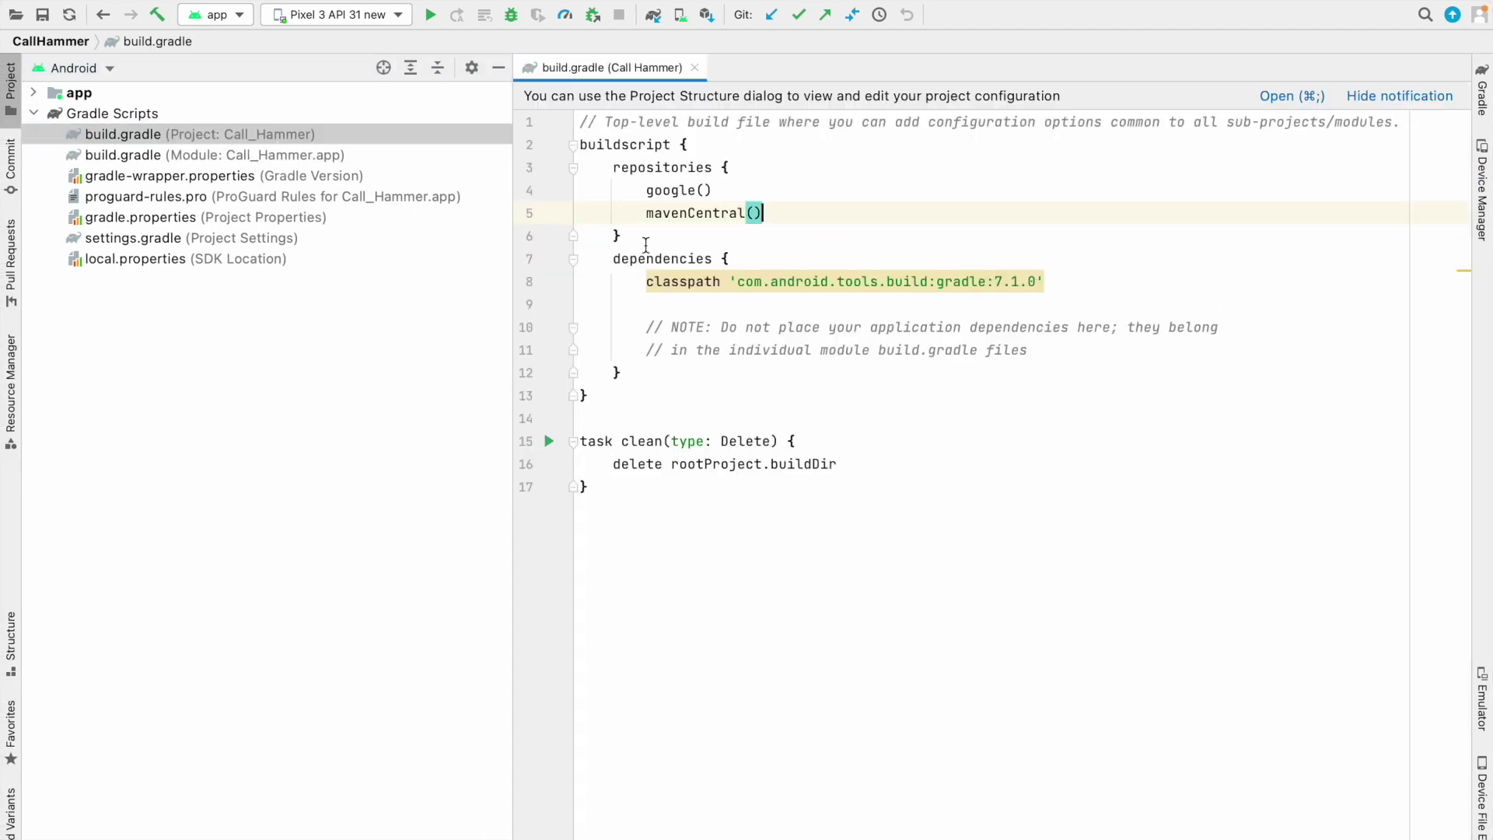
key(Return)
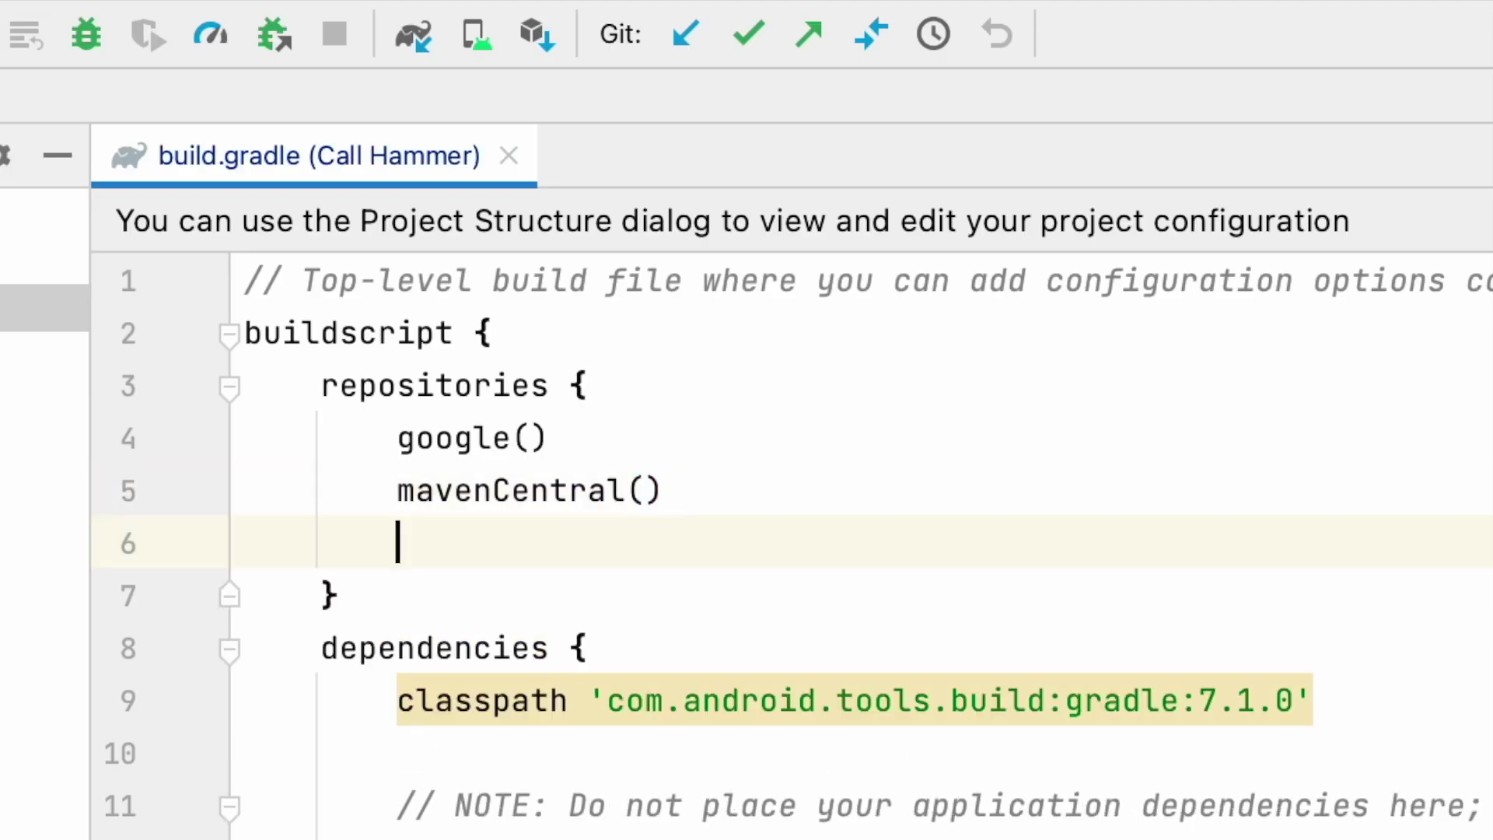
text(maven { url 'https://jitpack.io' })
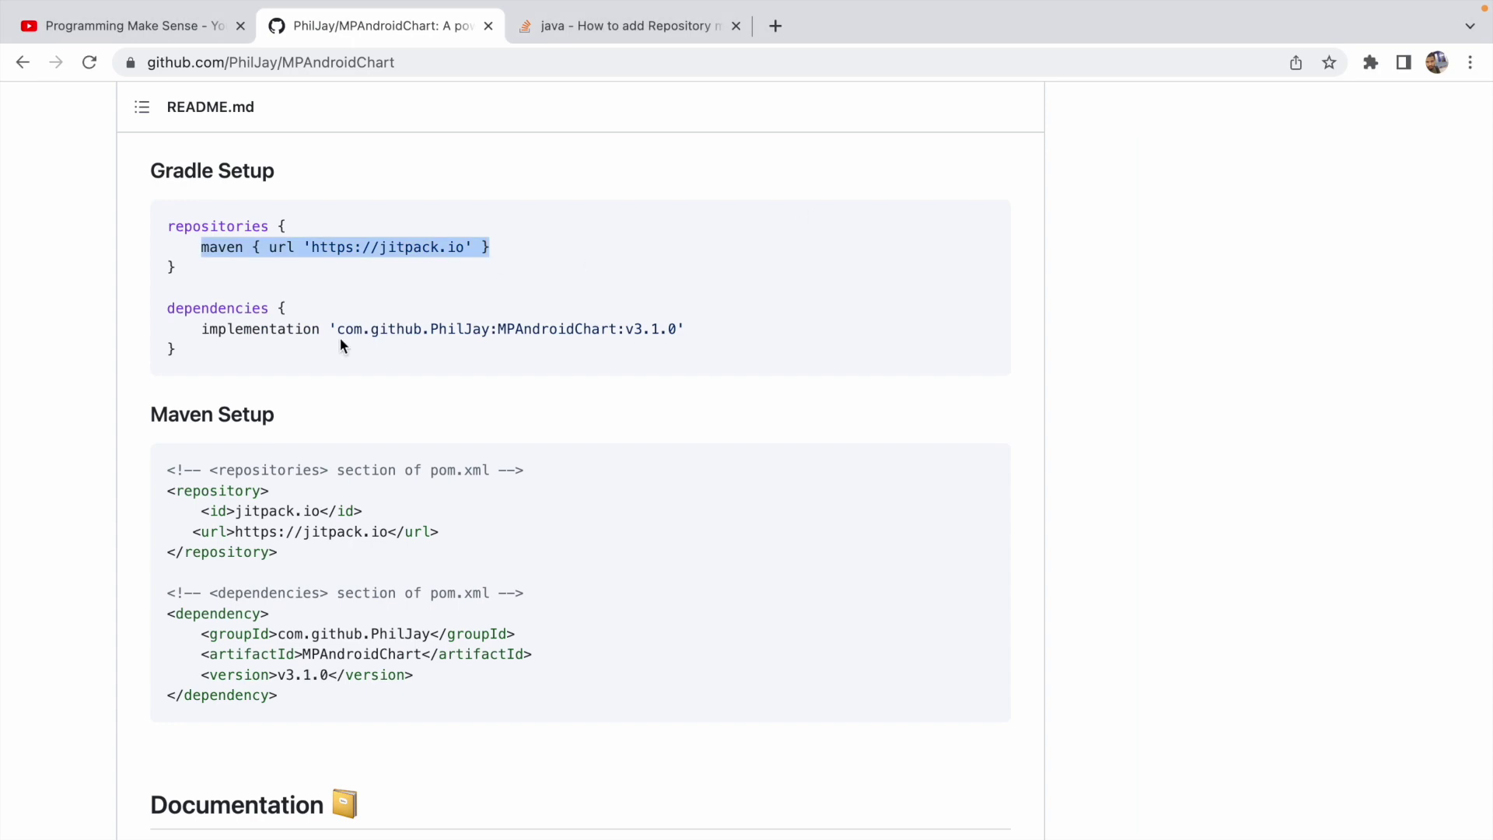
mouse_move(200, 327)
mouse_down()
mouse_move(698, 364)
mouse_move(732, 325)
mouse_up()
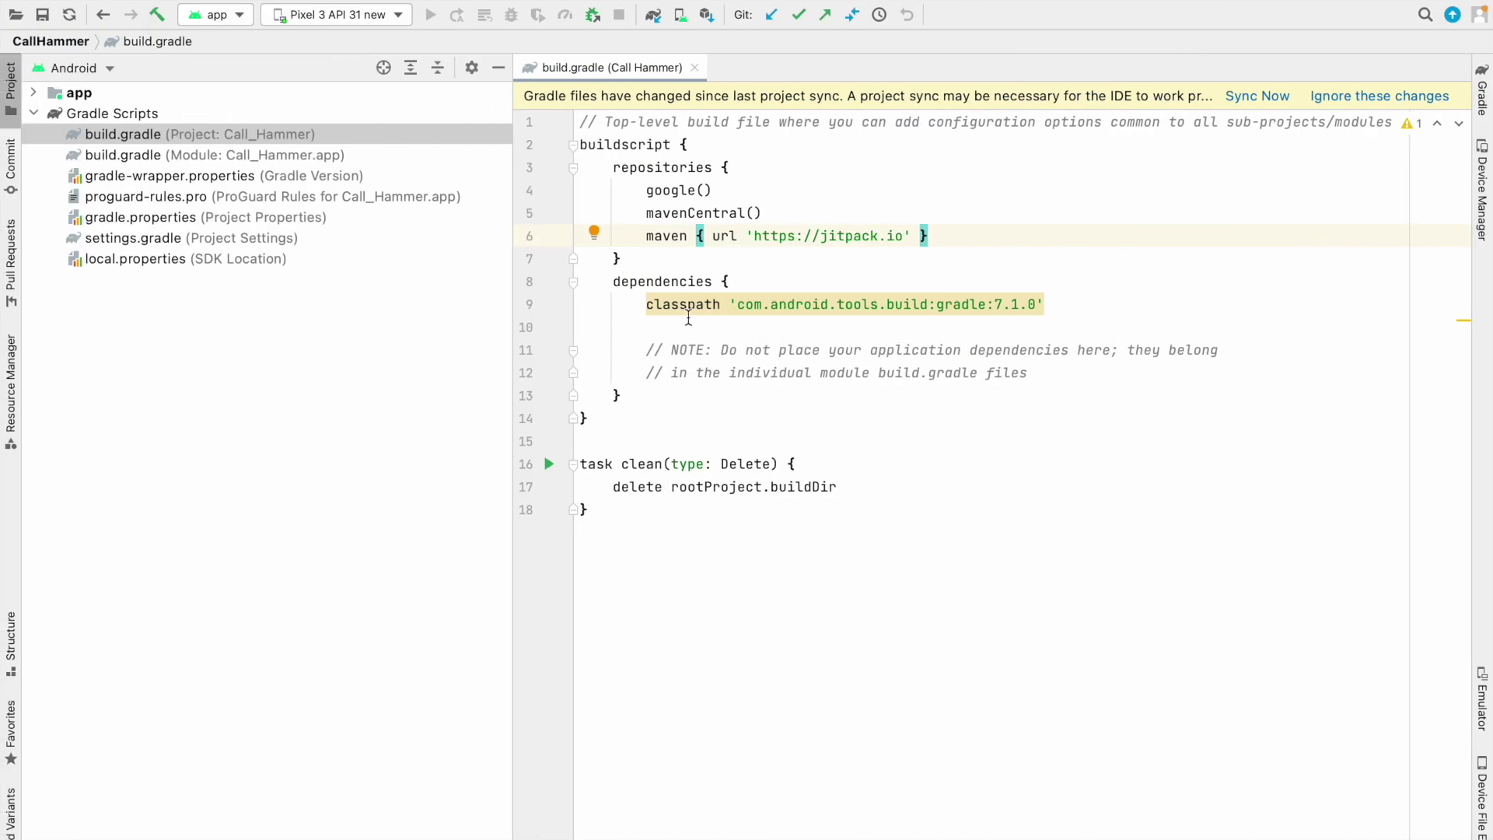
Step: Add a blank line after the module build.gradle dependencies and sync the project
double_click(180, 155)
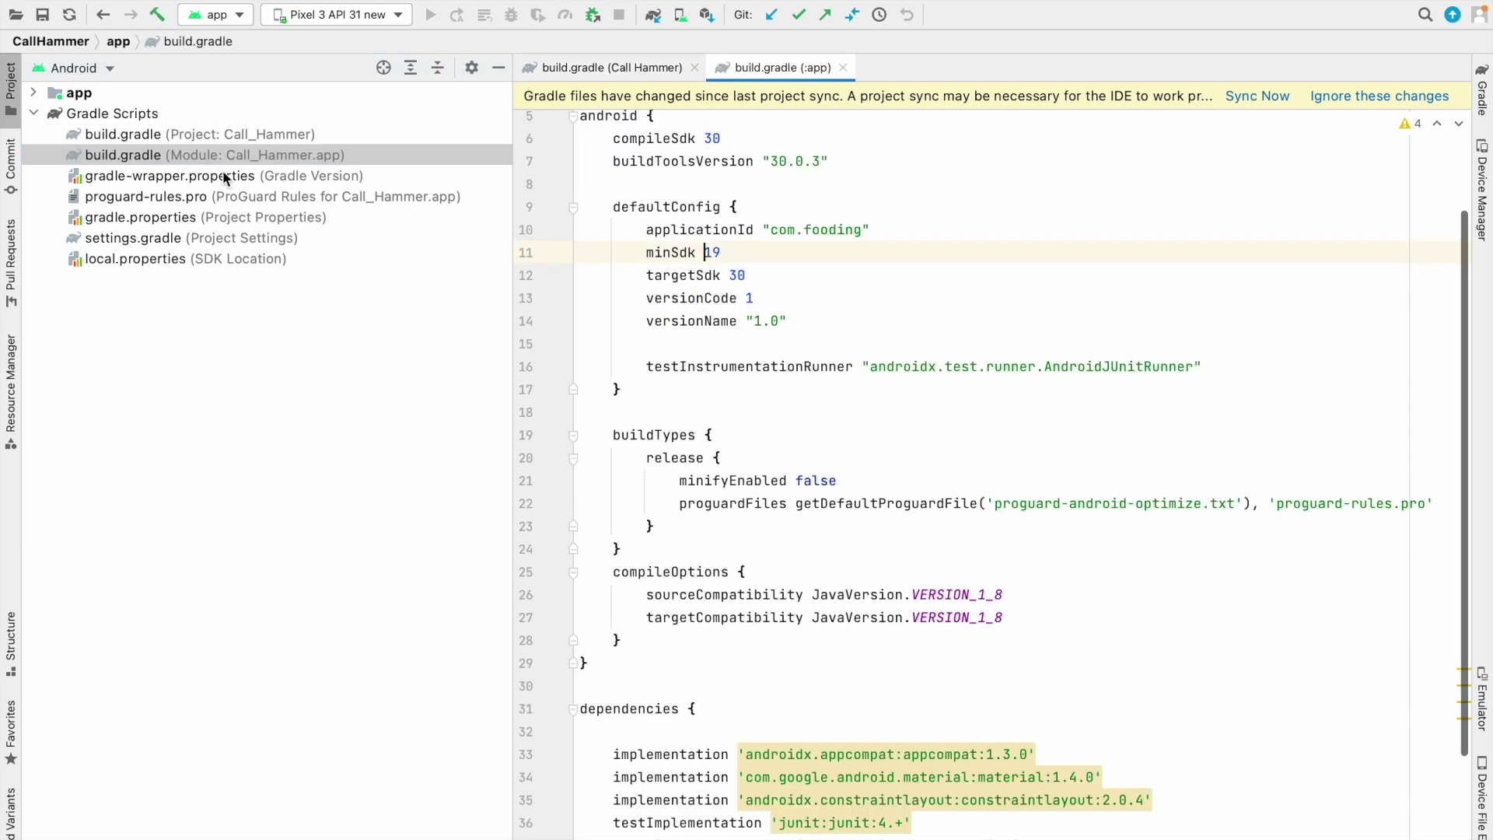
scroll(869, 479, down, 3)
click(1215, 712)
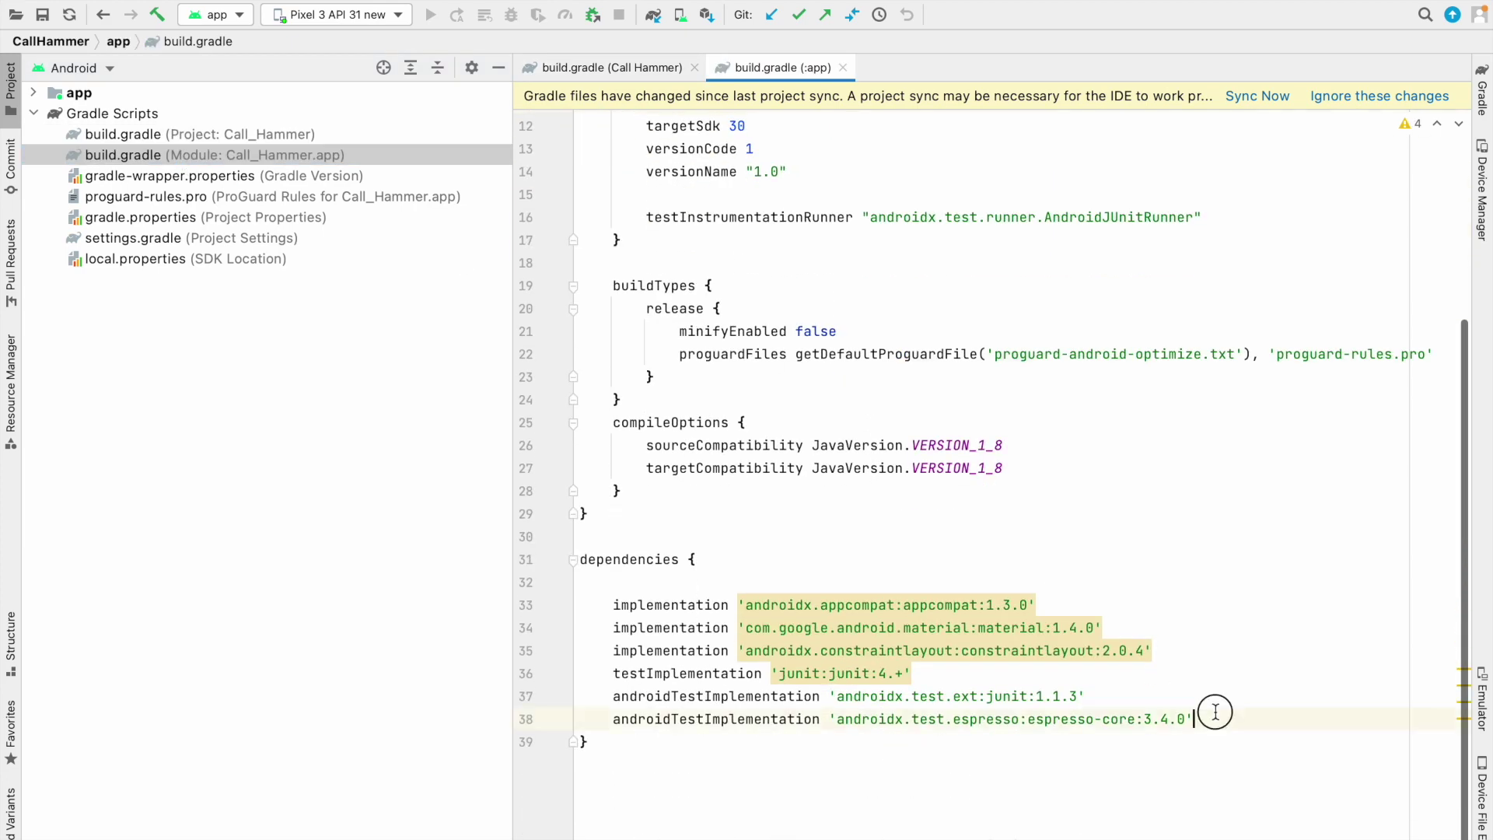
key(Return)
key(Return)
text(implementation 'com.github.PhilJay:MPAndroidChart:v3.1.0')
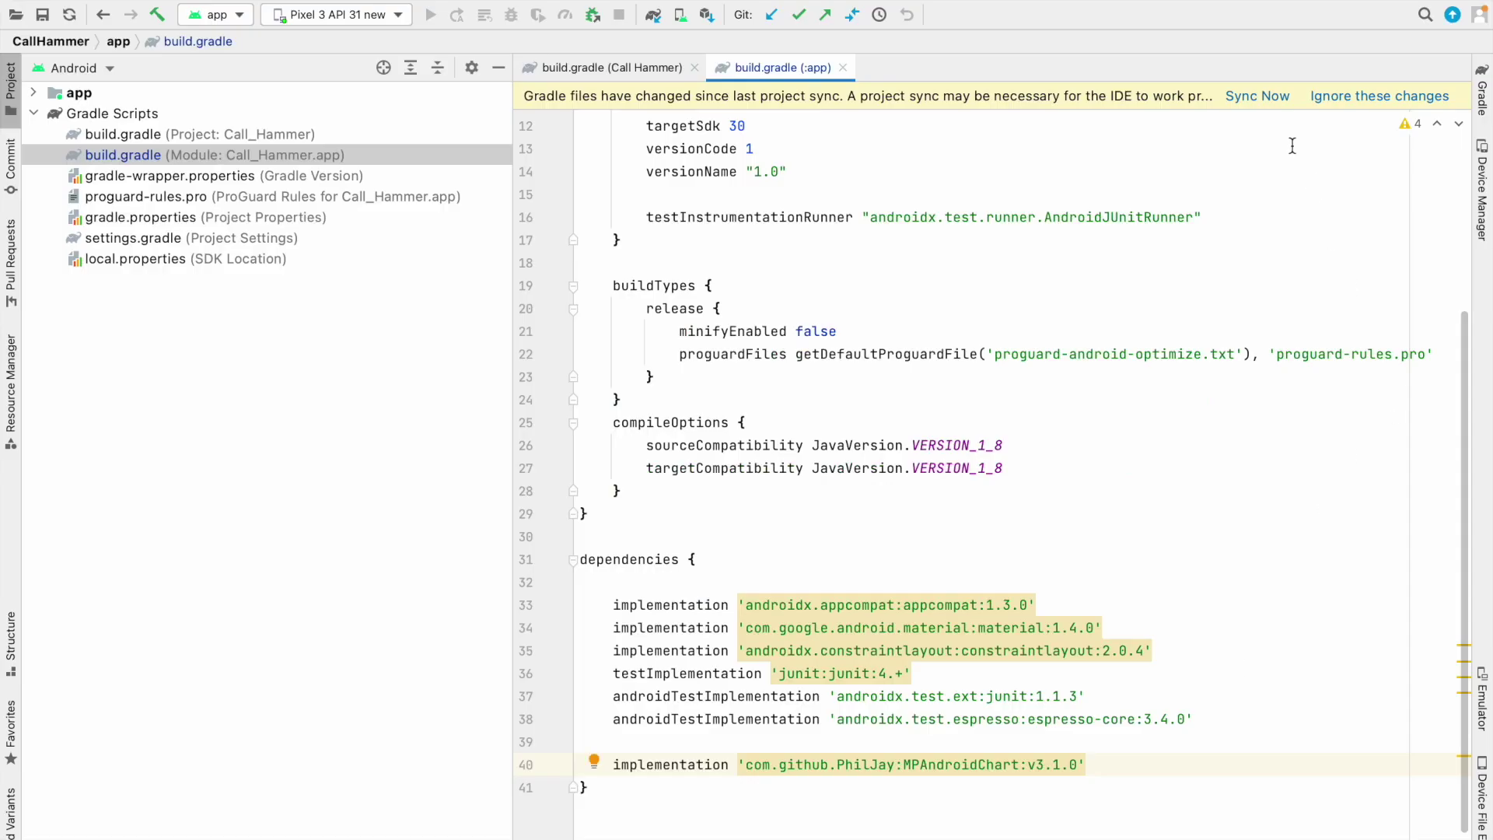
click(1271, 96)
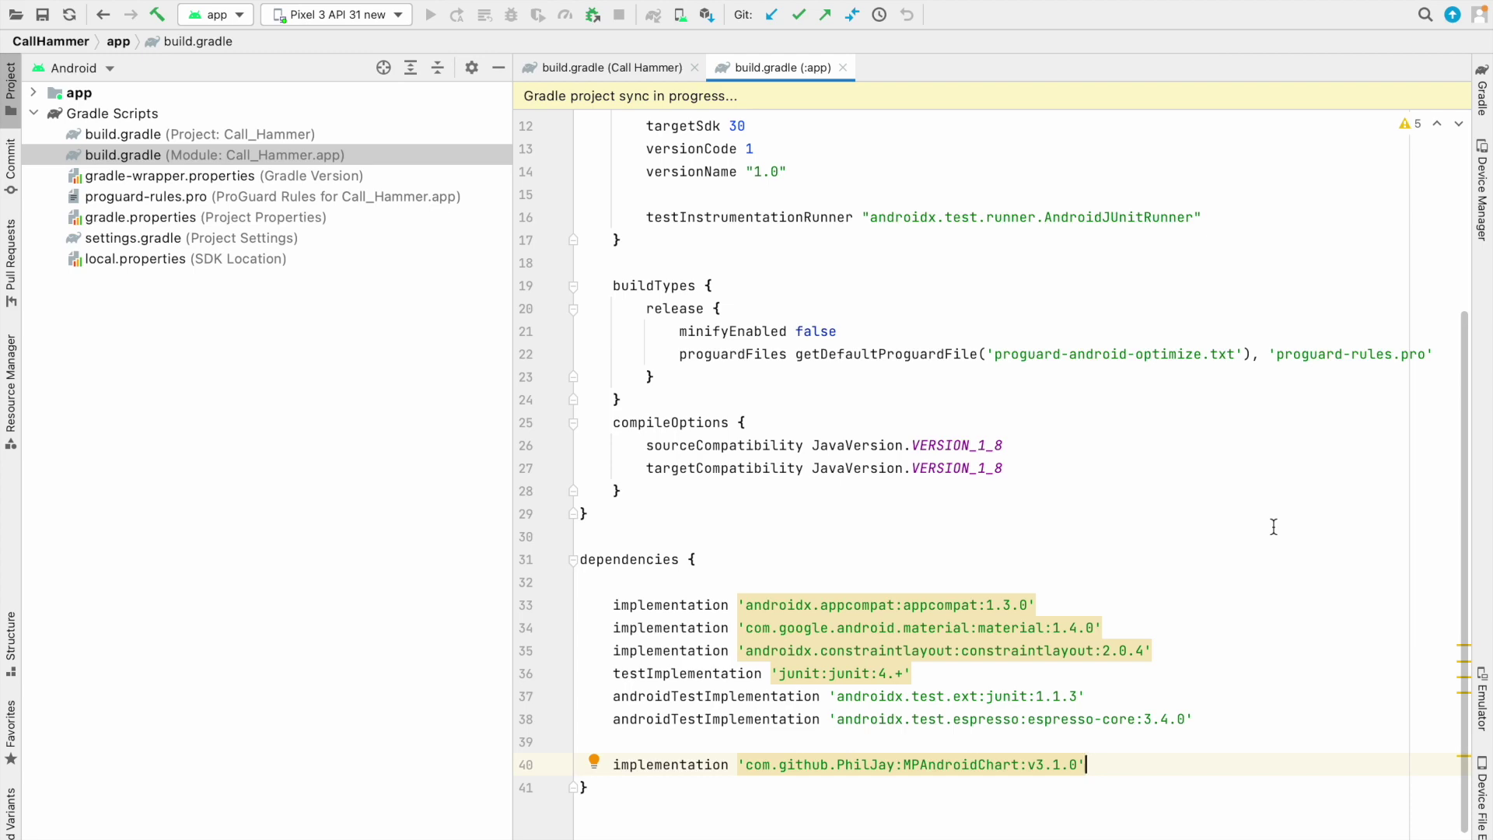
Step: Move between the README and the project build.gradle, clearing stray selections in the Gradle setup snippet
key(ctrl+Right)
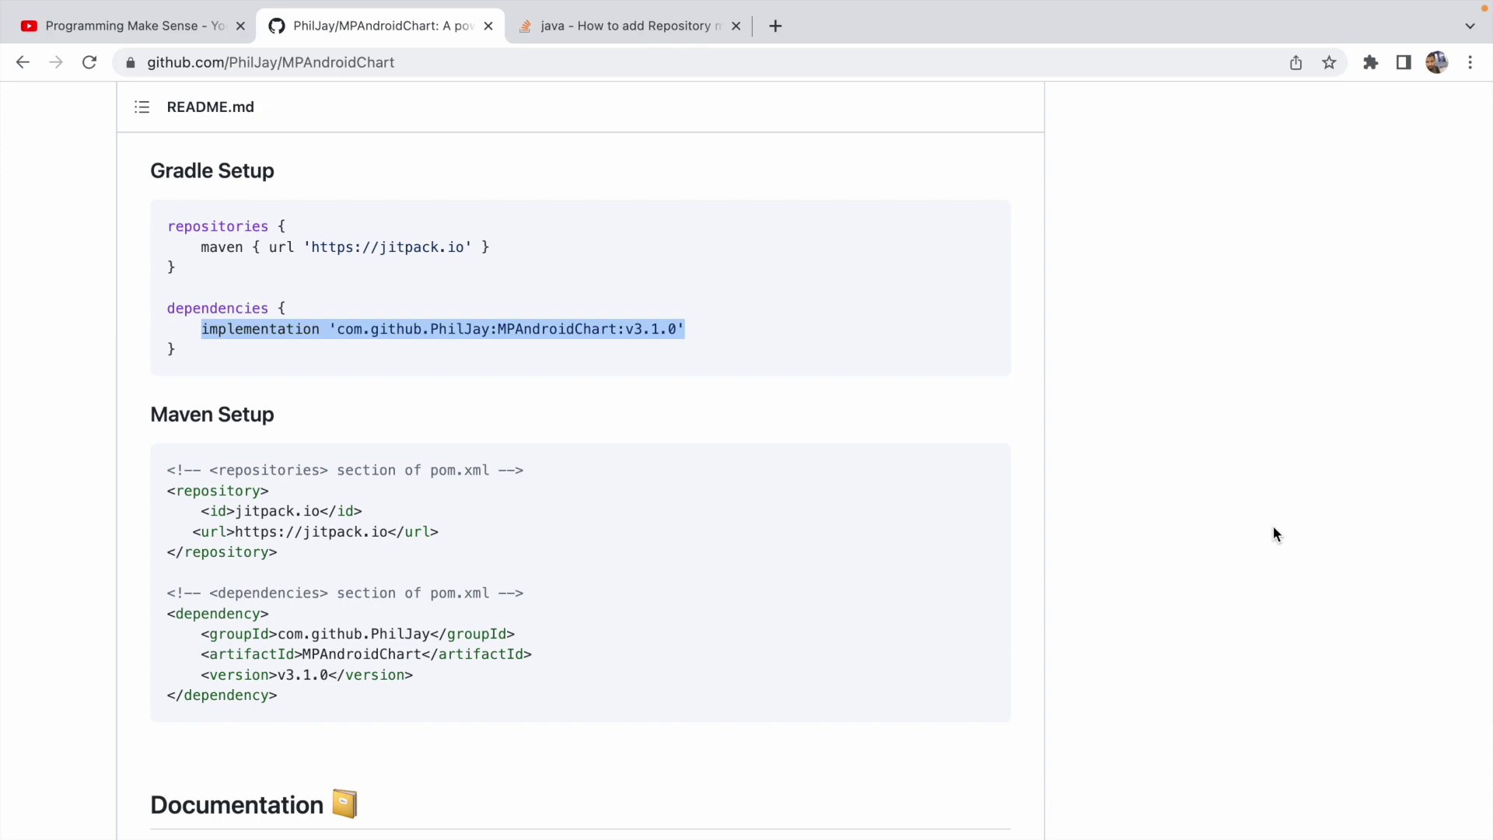
click(1229, 490)
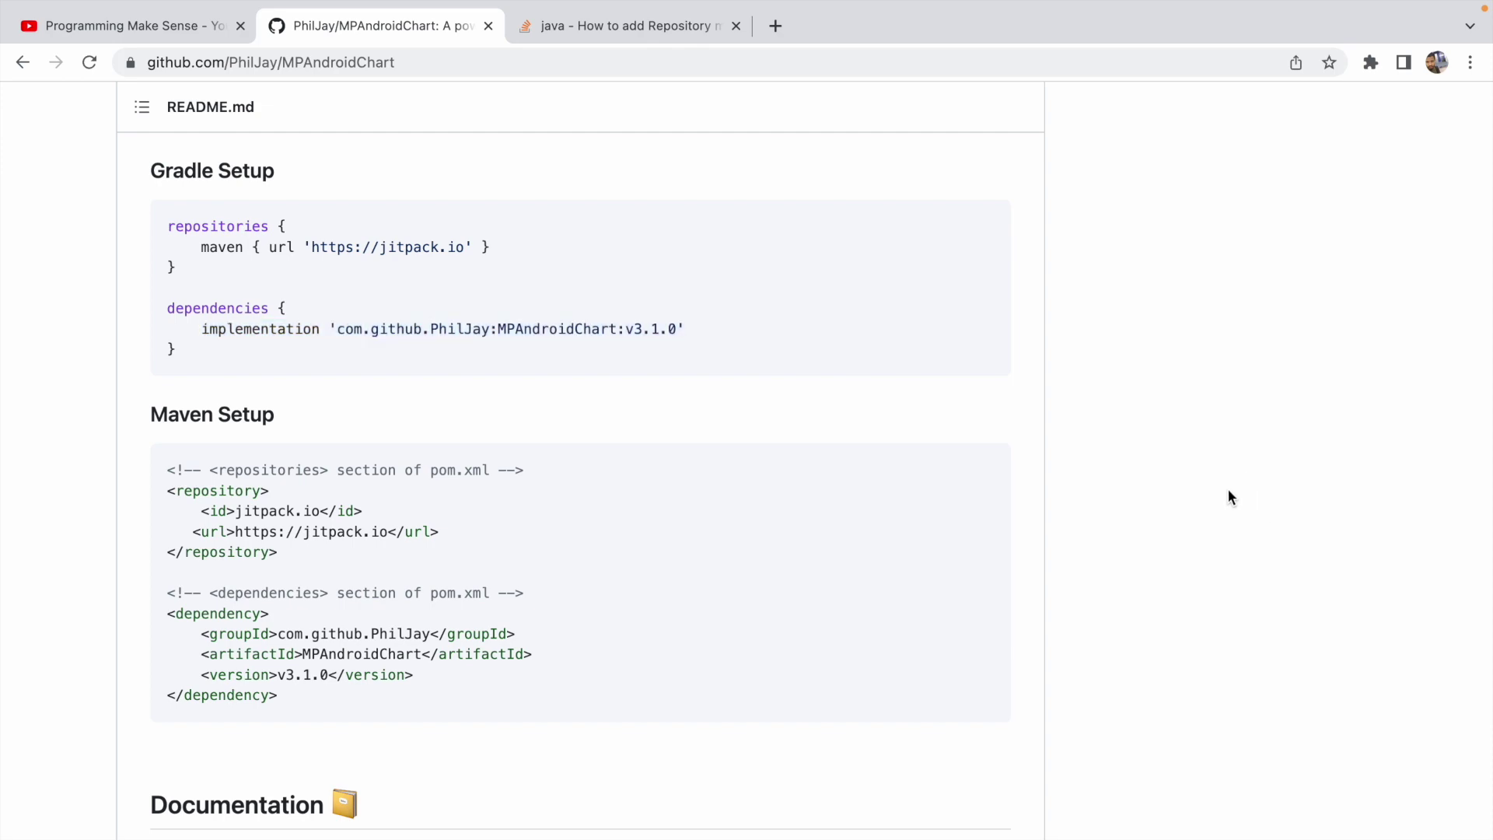
key(ctrl+Left)
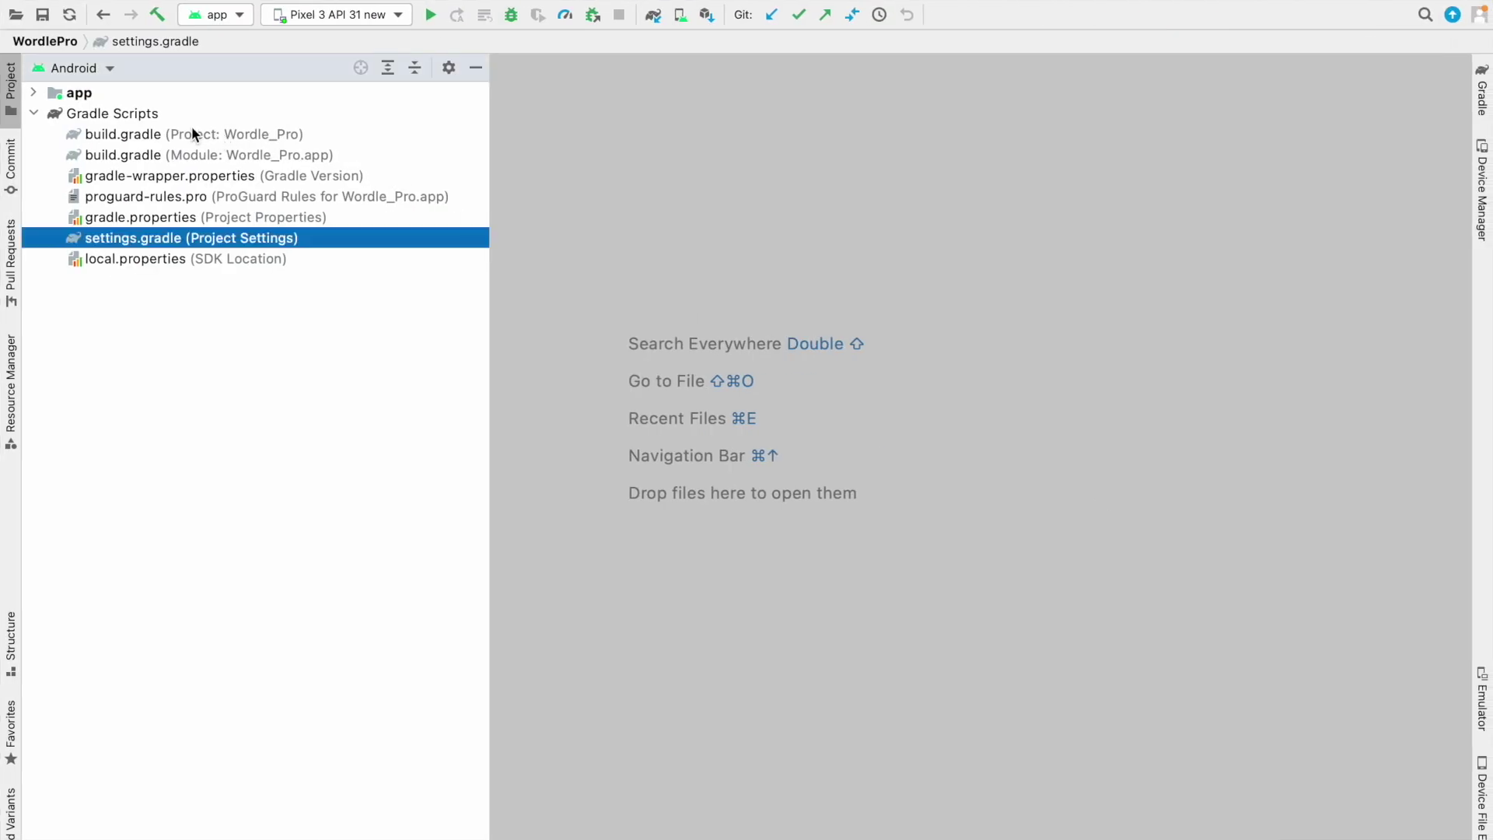
double_click(193, 132)
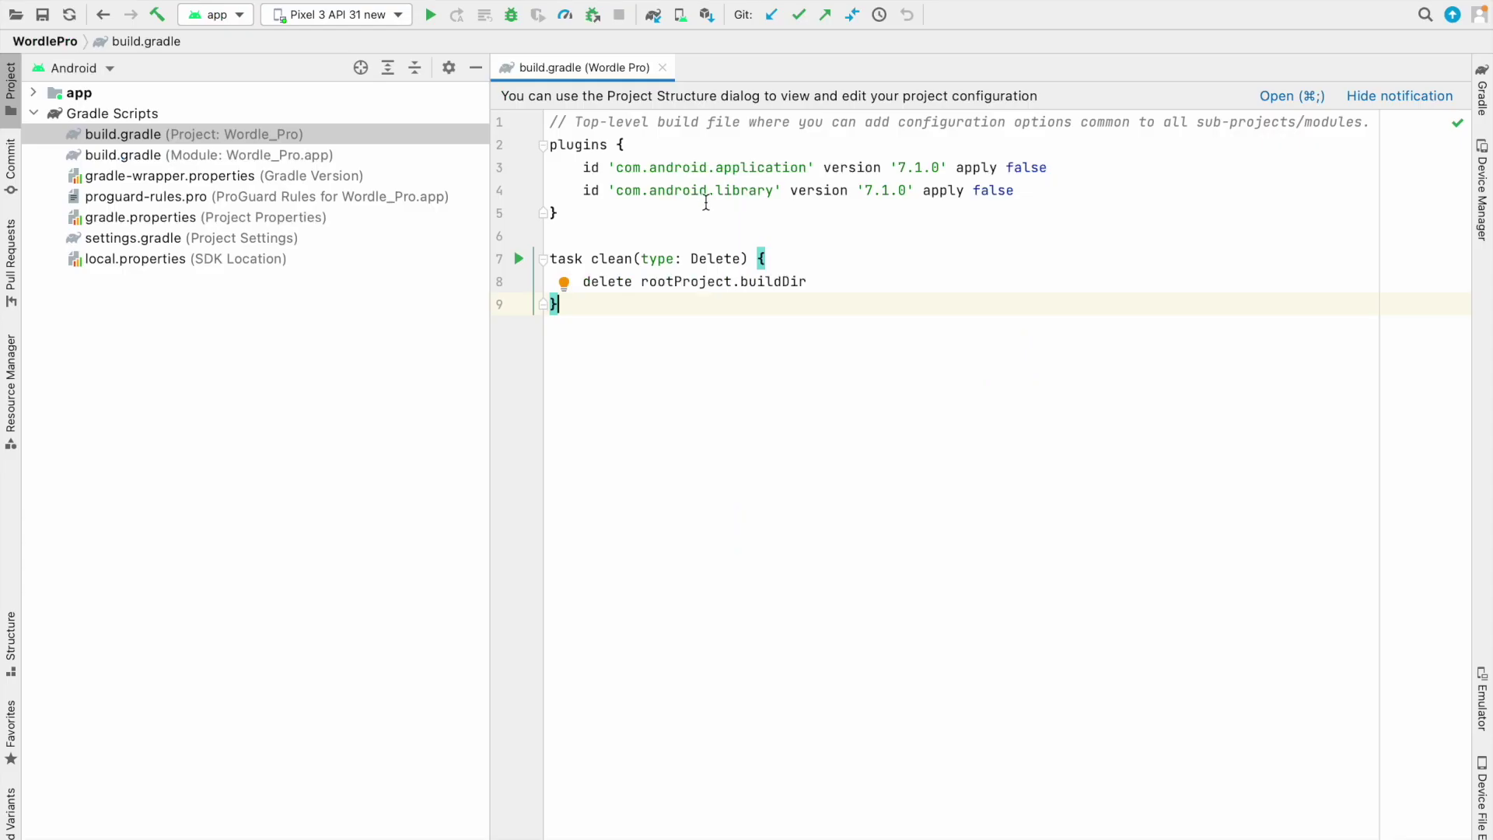
key(ctrl+Right)
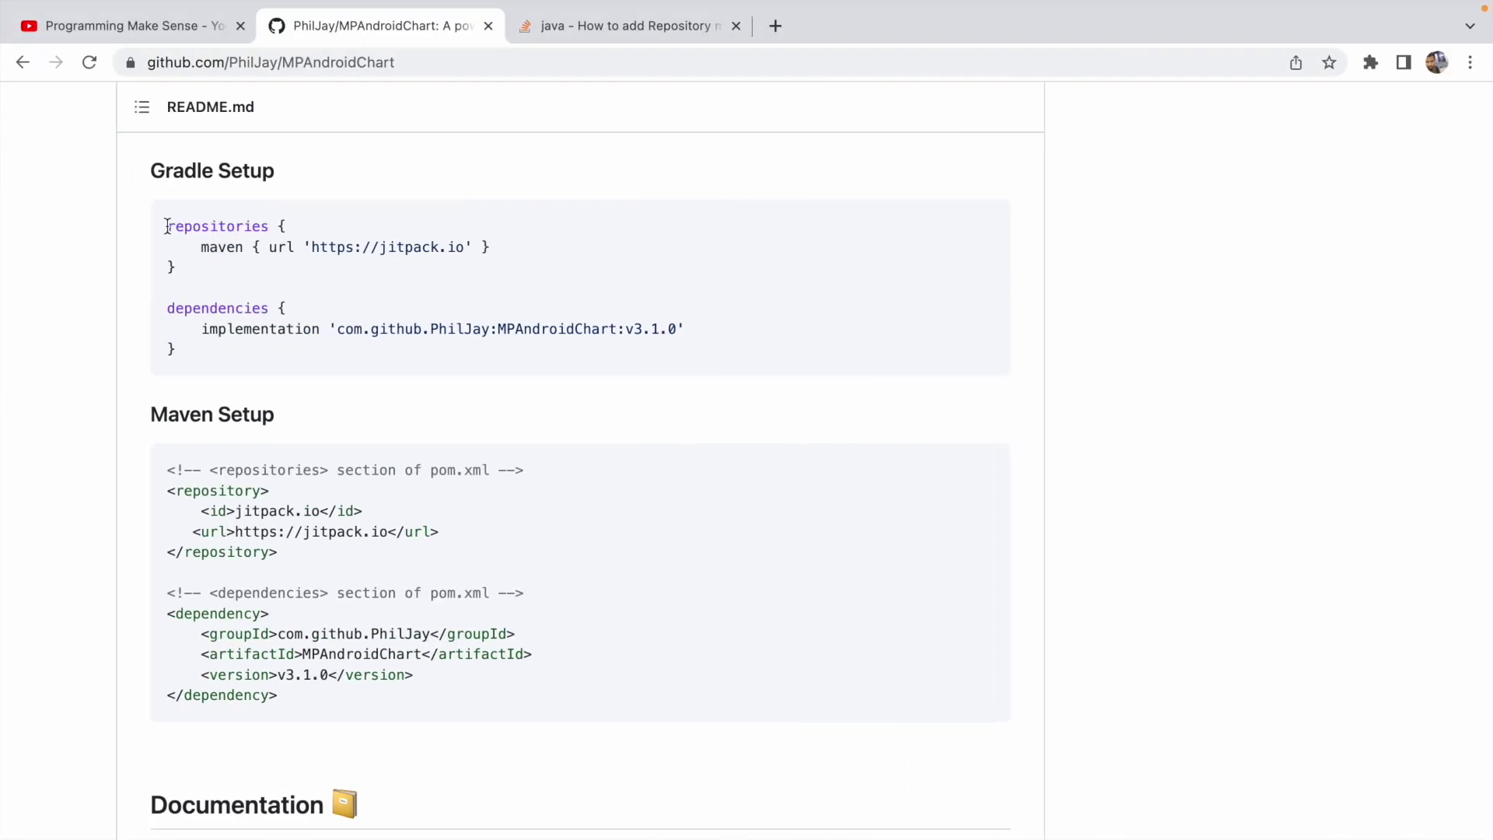
drag(167, 227, 200, 268)
click(521, 263)
key(ctrl+Right)
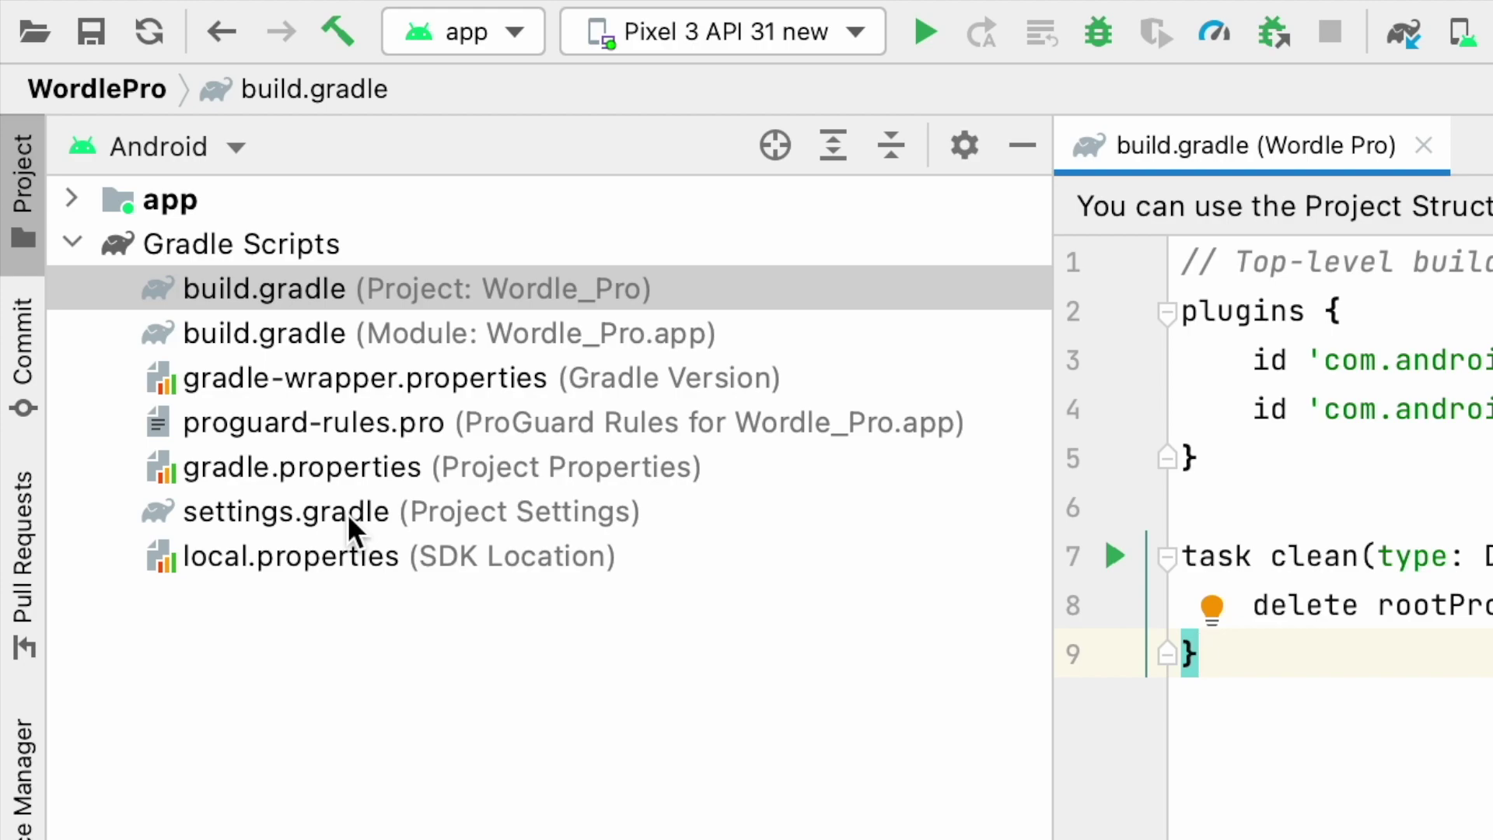
double_click(346, 513)
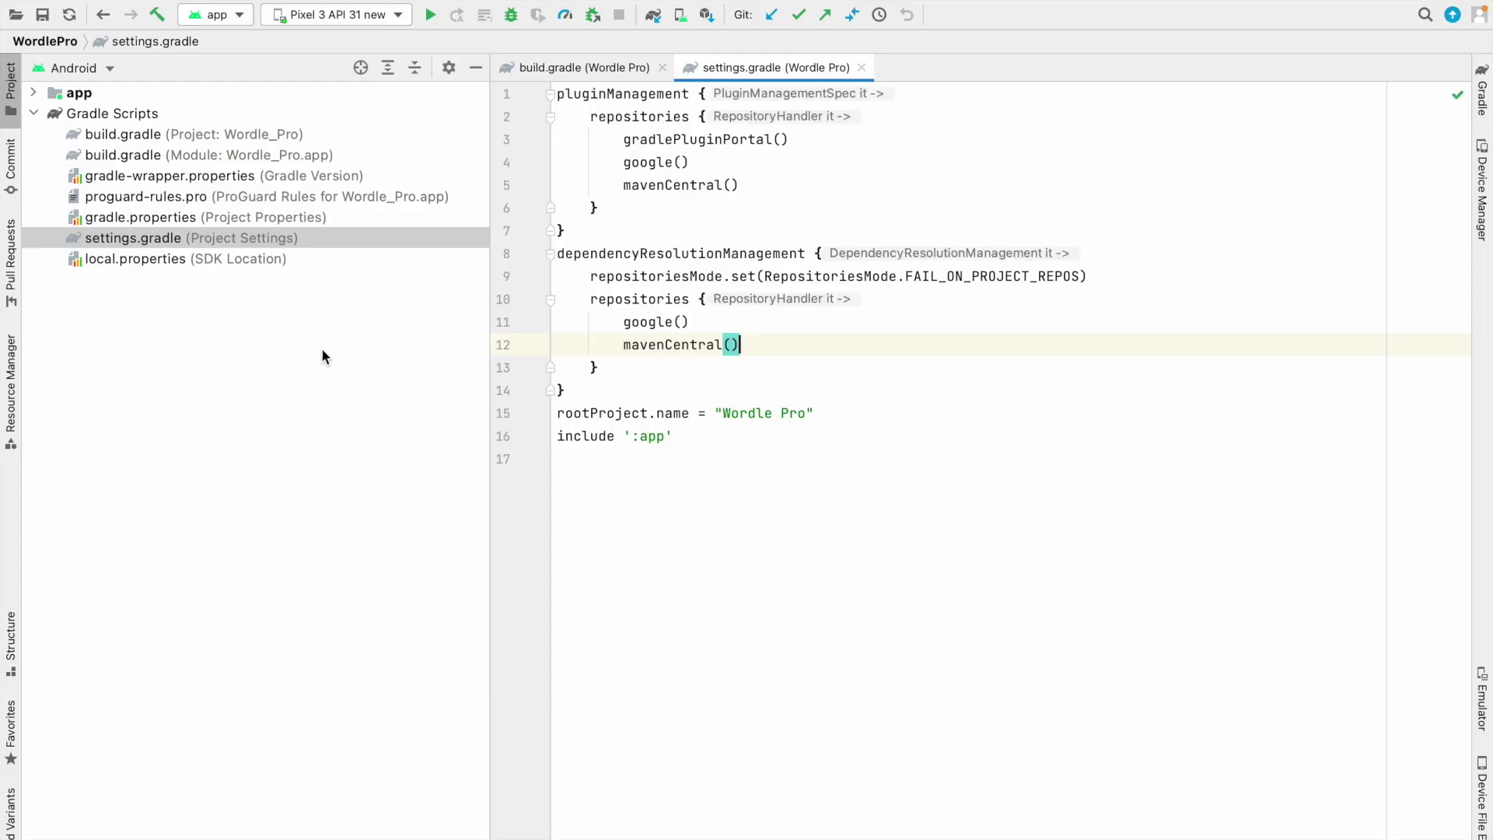
key(ctrl+Left)
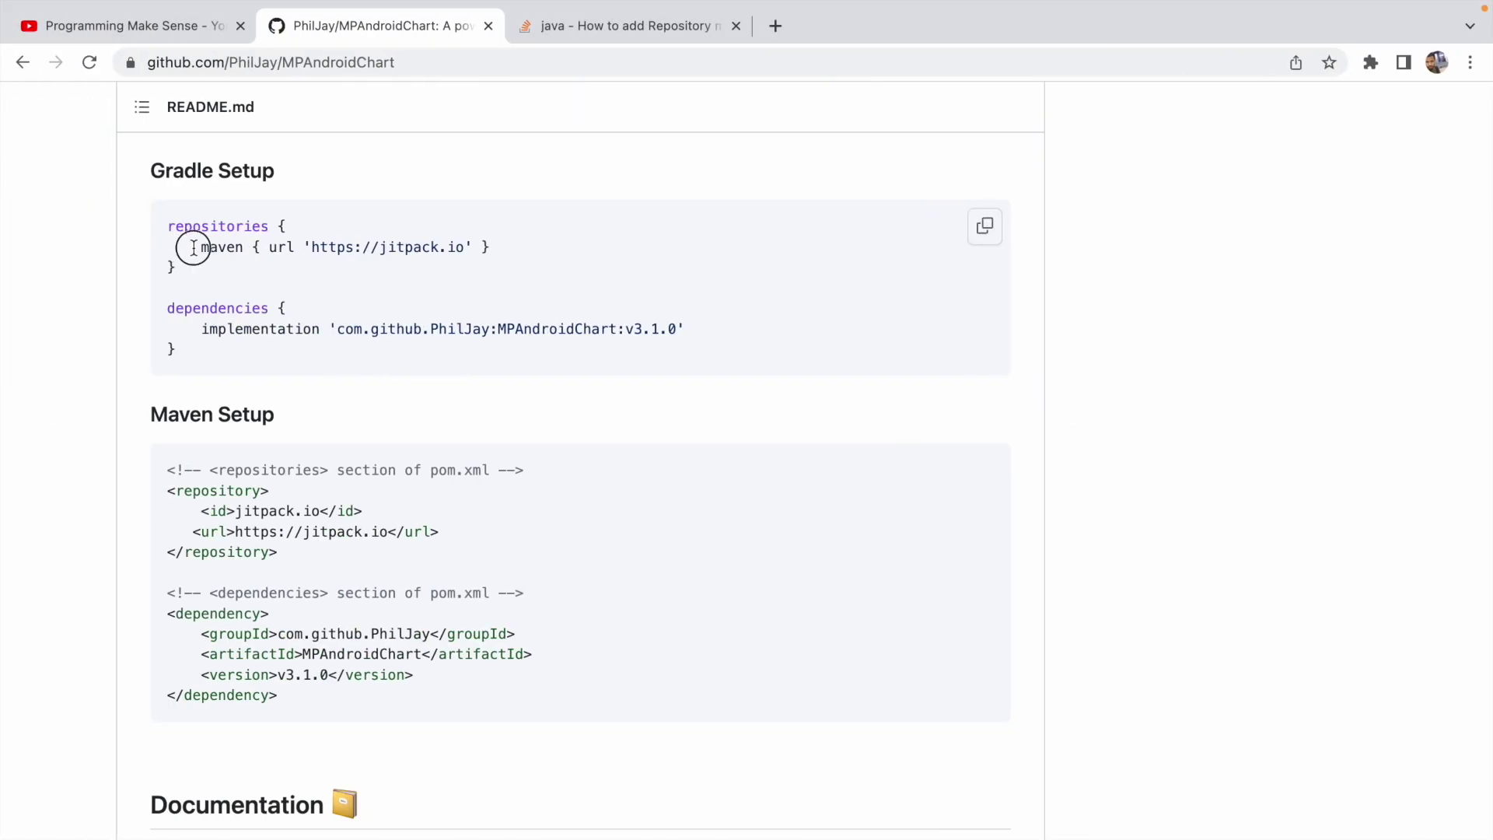
drag(193, 246, 597, 255)
key(super+c)
key(ctrl+Right)
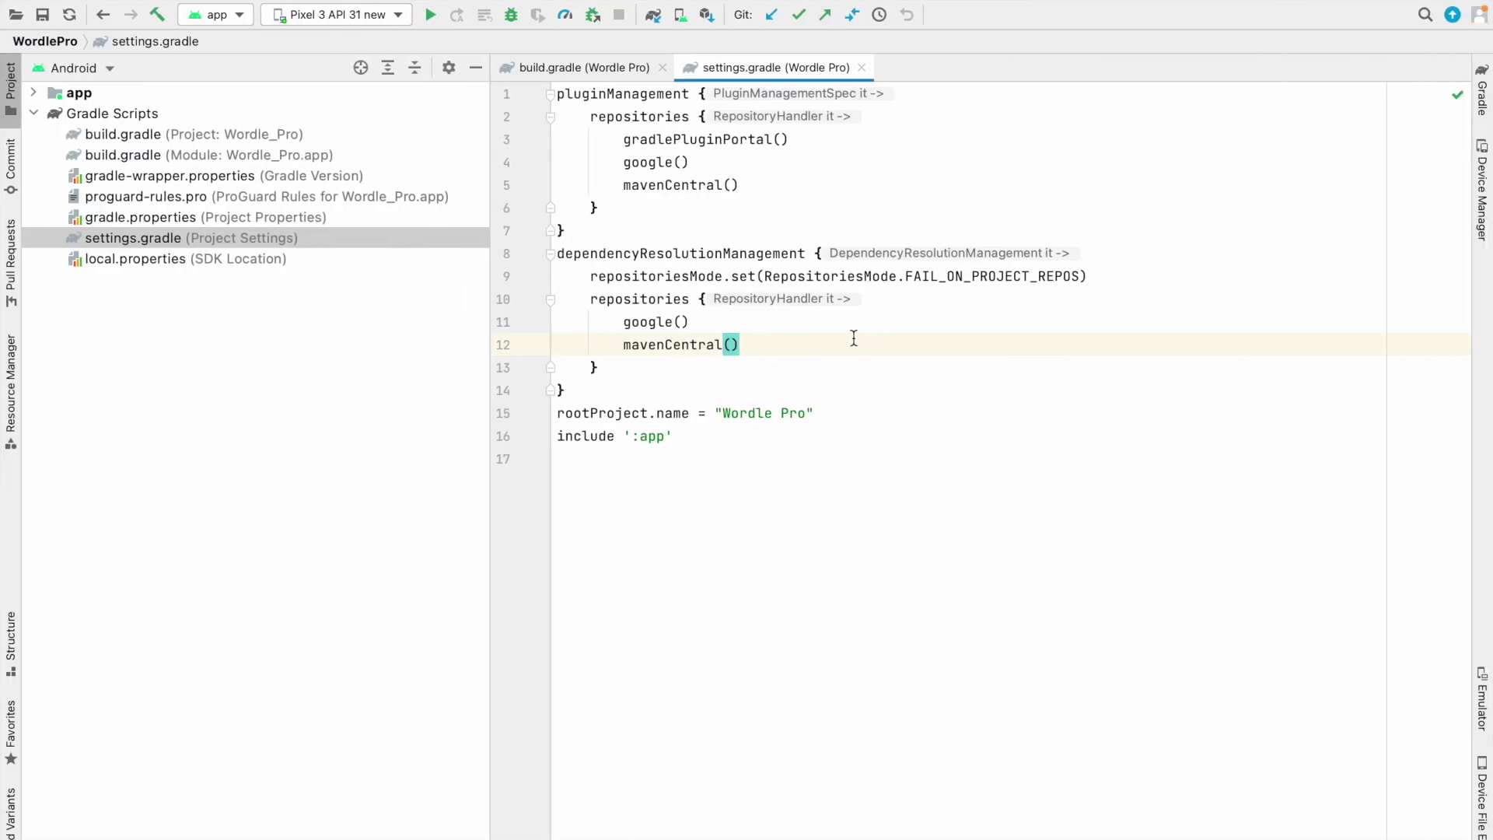
key(Return)
key(super+v)
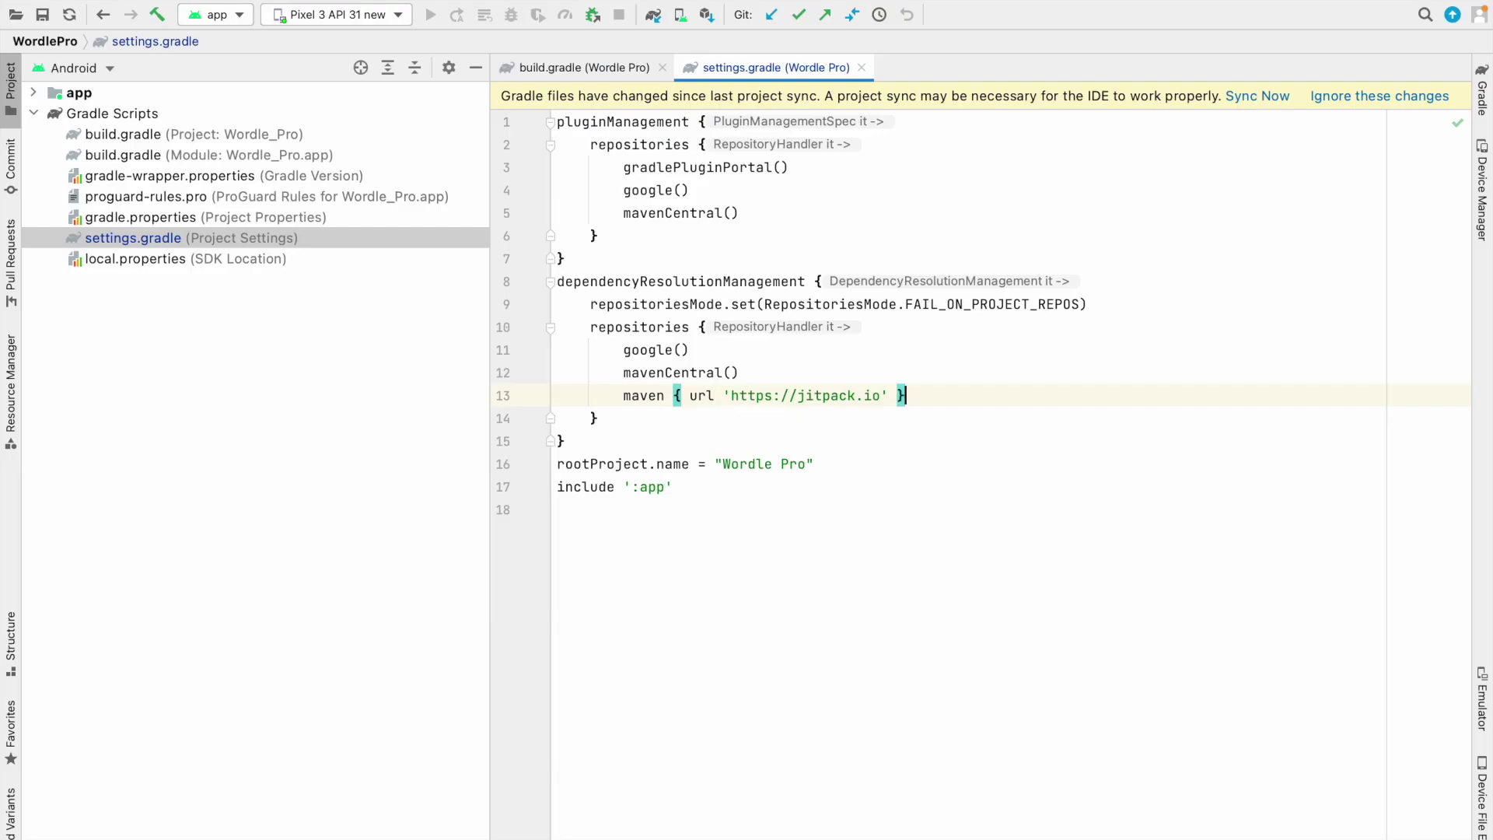
Step: Copy the MPAndroidChart implementation line from the README and return to Android Studio
key(ctrl+Left)
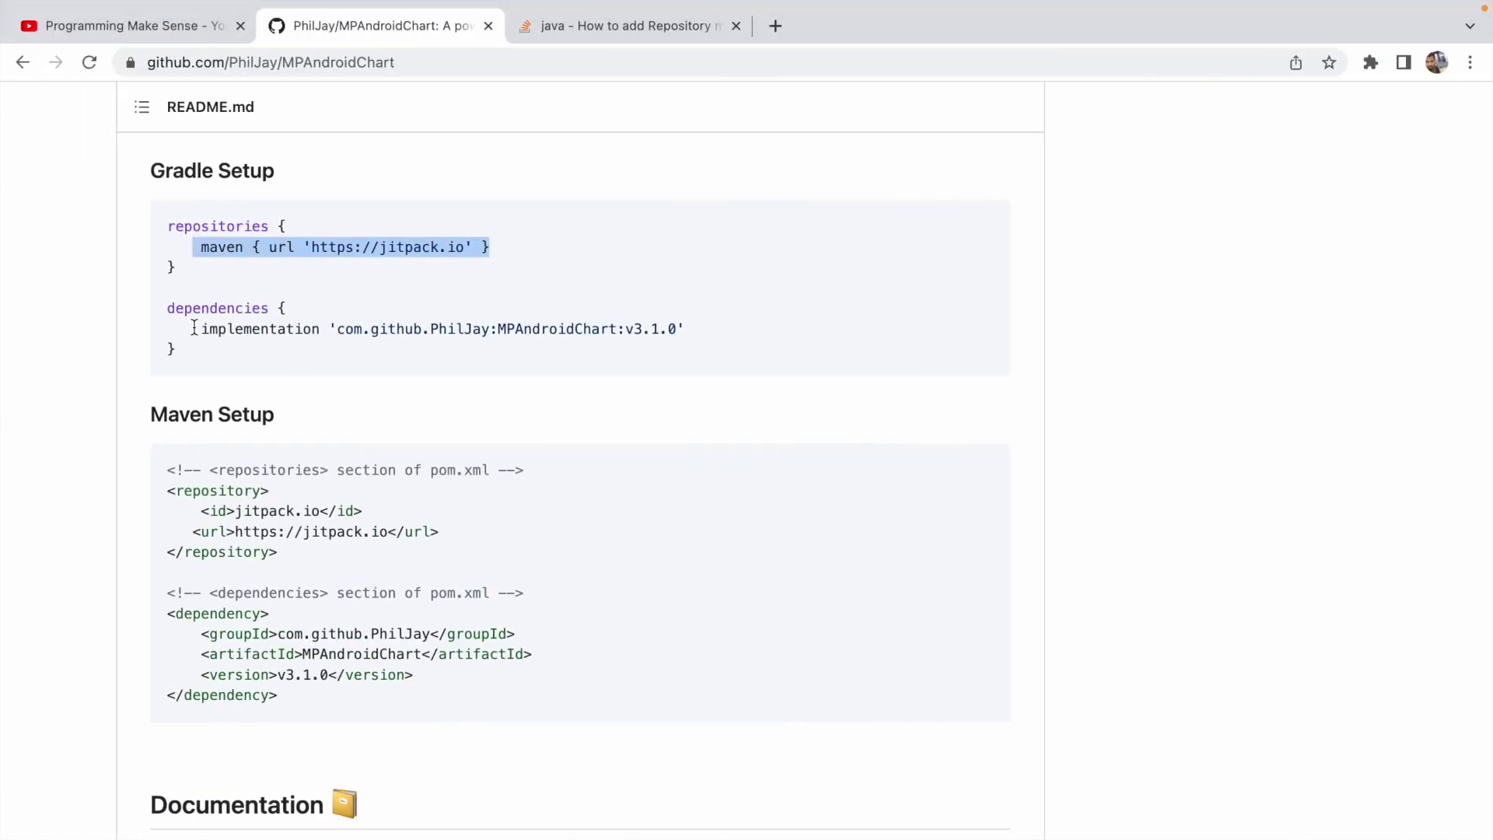
drag(194, 329, 710, 338)
key(ctrl+c)
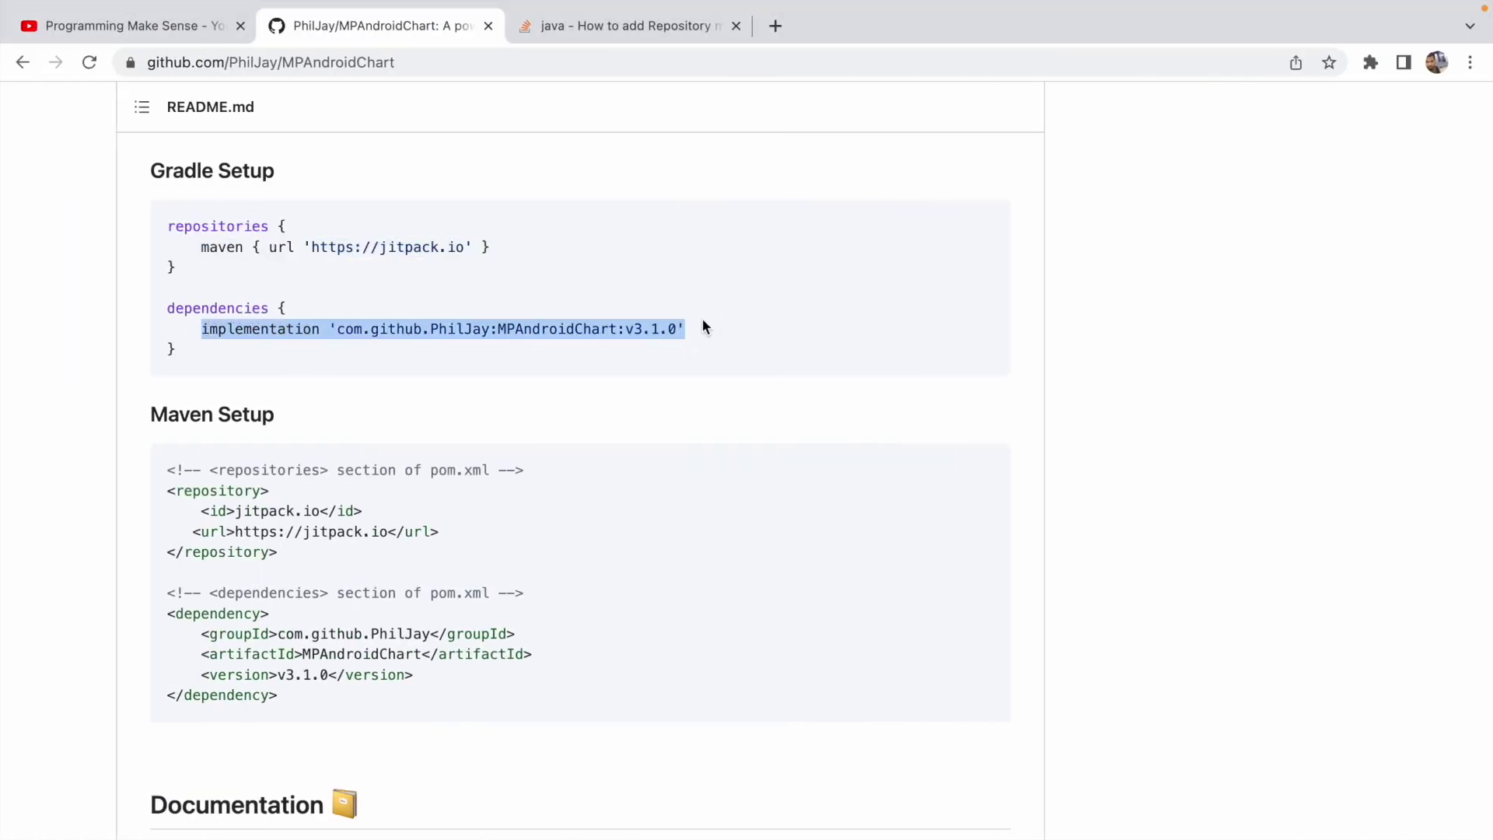
key(ctrl+Right)
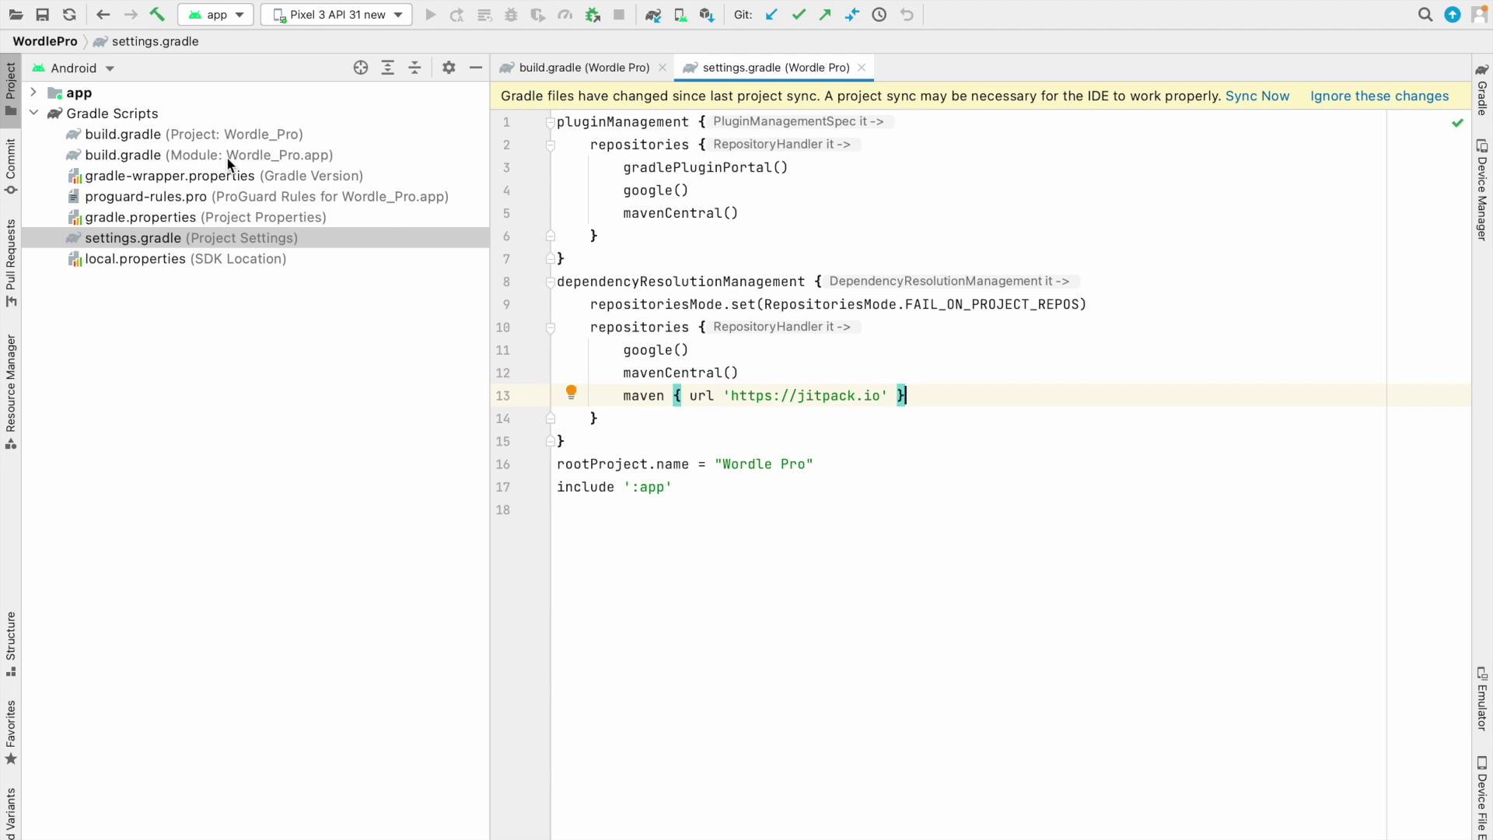
Step: Paste the MPAndroidChart v3.1.0 implementation line at the end of the module dependencies and sync
double_click(224, 158)
click(1180, 767)
key(Return)
key(Return)
key(ctrl+v)
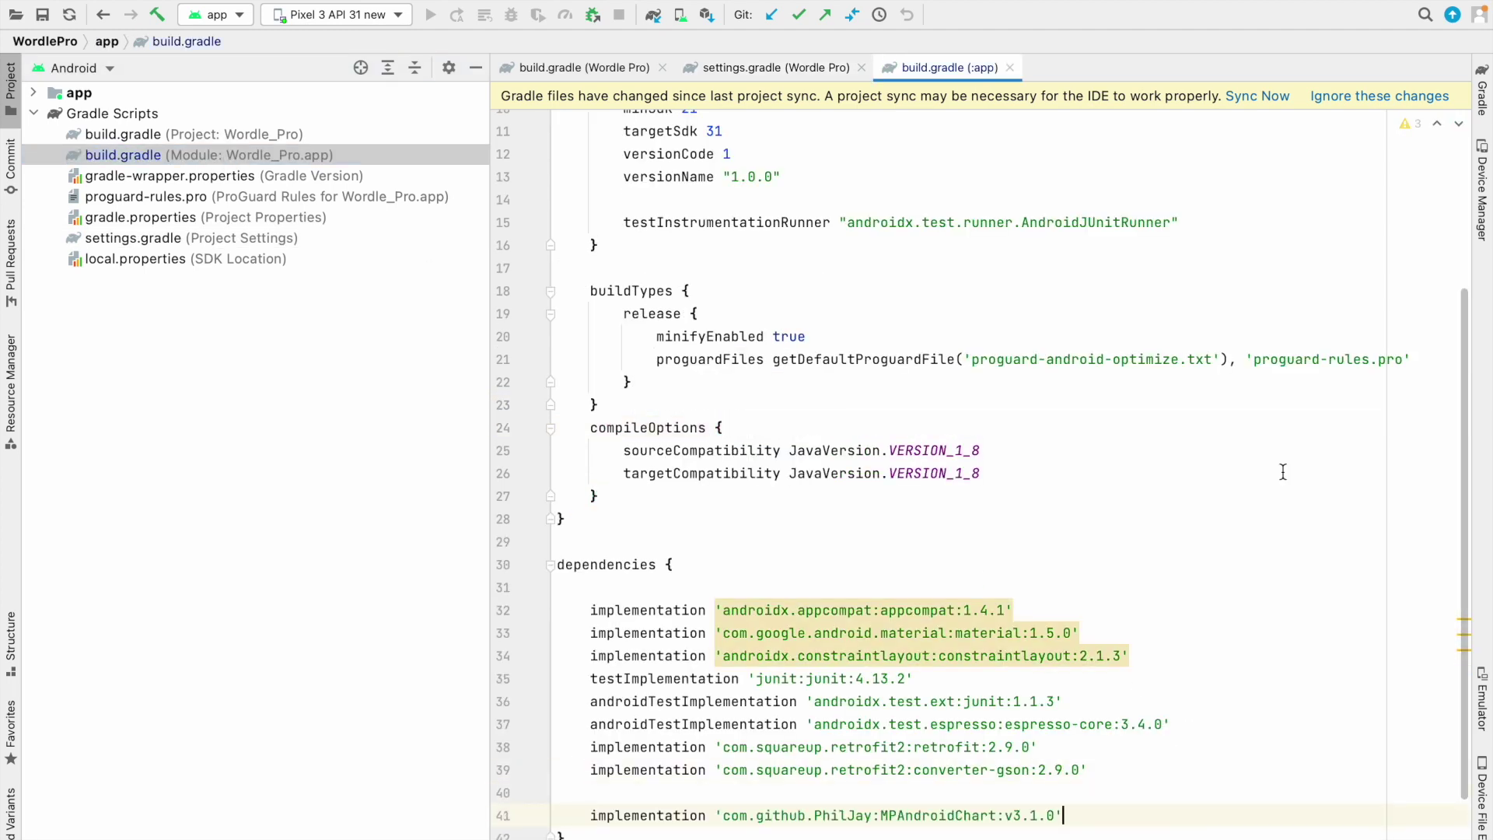
click(1277, 96)
scroll(1317, 525, down, 2)
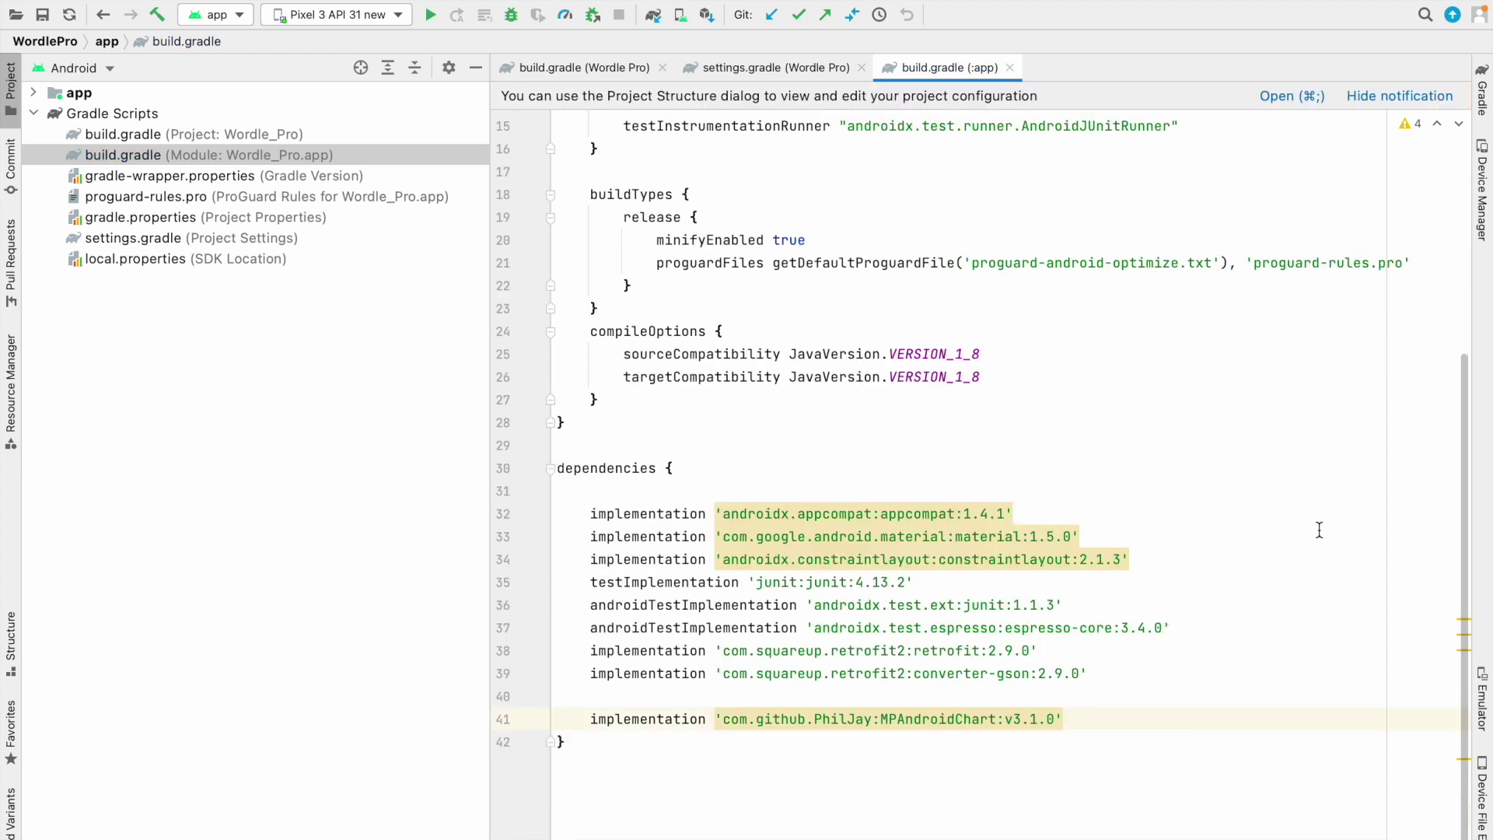
key(super+Tab)
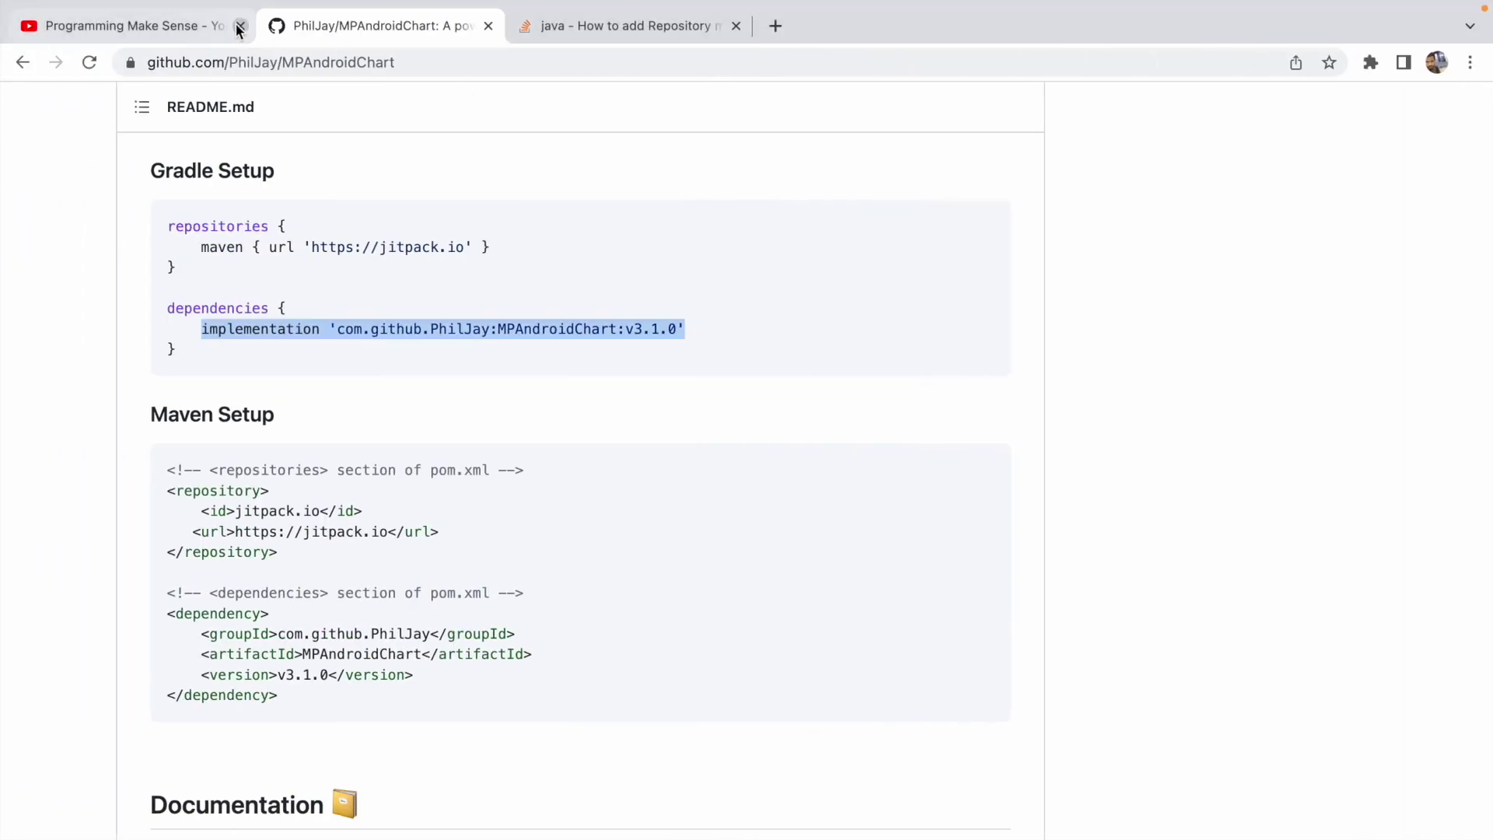
Step: On the YouTube tab's channel page, subscribe to Programming Make Sense
click(203, 26)
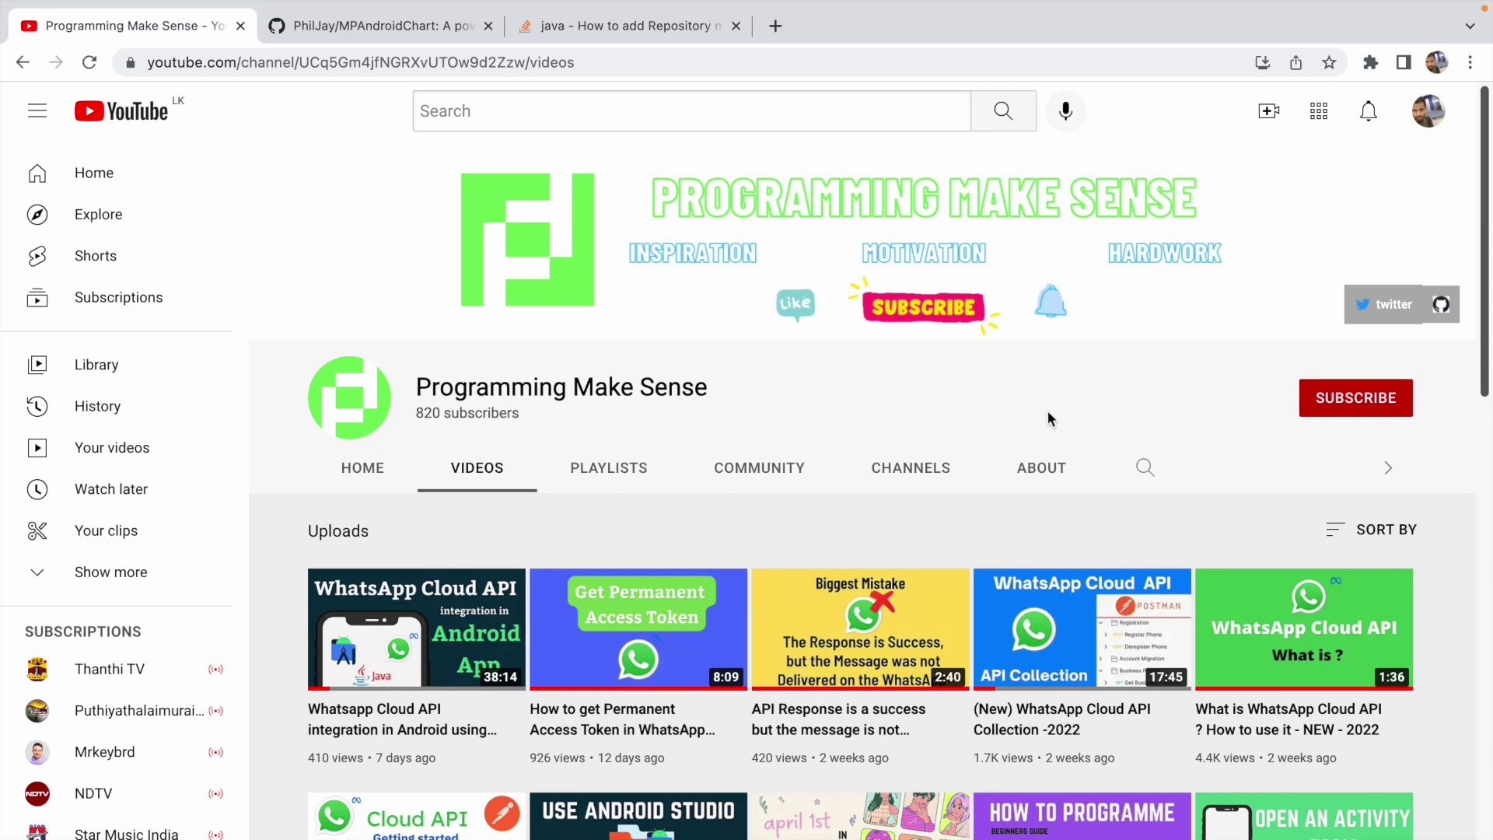
click(1354, 399)
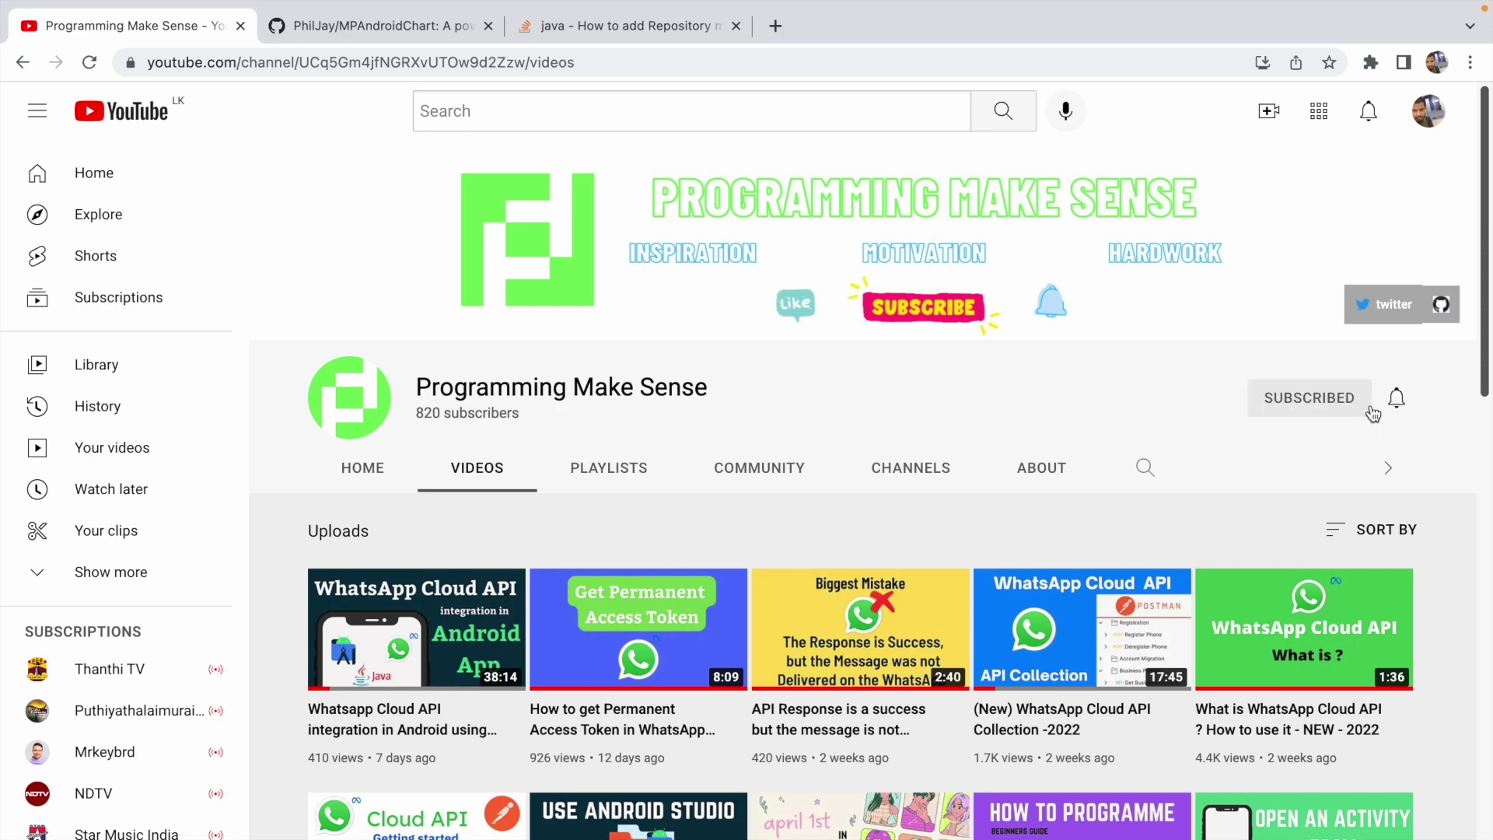